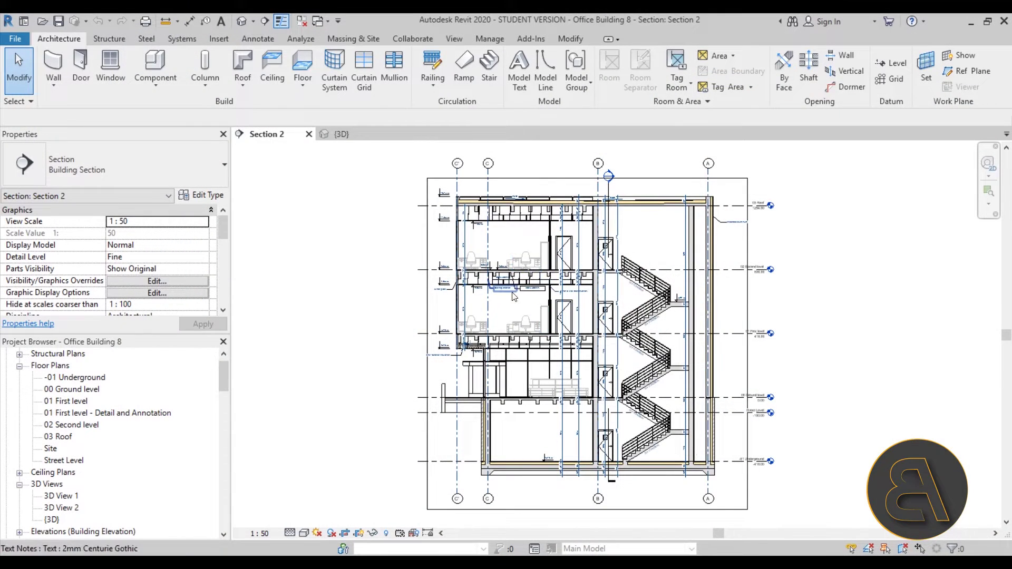
{"action": "middle_click_drag", "start_coordinate": [513, 297], "coordinate": [392, 307]}
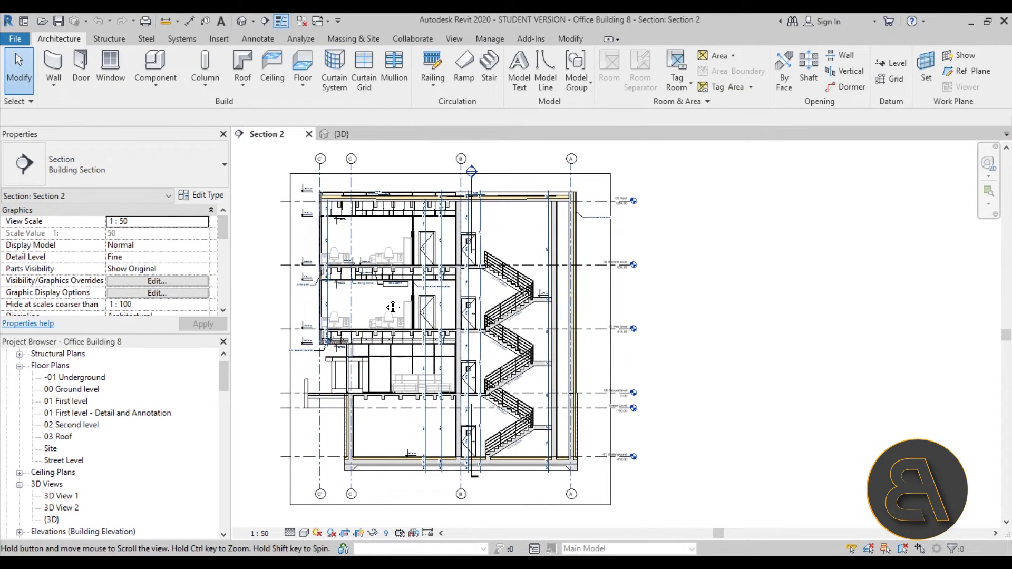
{"action": "scroll", "coordinate": [379, 335], "scroll_direction": "up", "scroll_amount": 3}
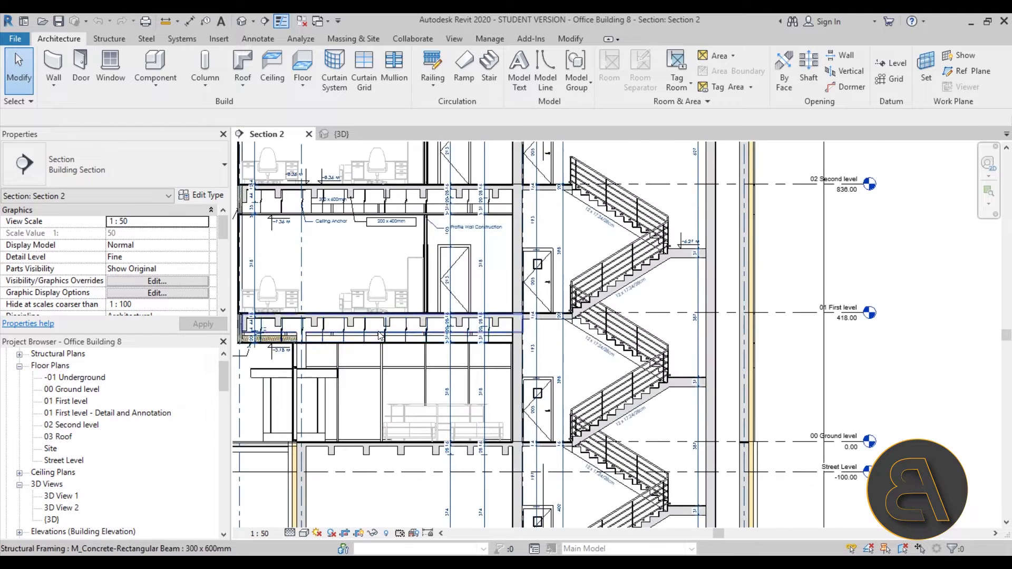
{"action": "scroll", "coordinate": [379, 335], "scroll_direction": "up", "scroll_amount": 5}
{"action": "scroll", "coordinate": [368, 347], "scroll_direction": "up", "scroll_amount": 5}
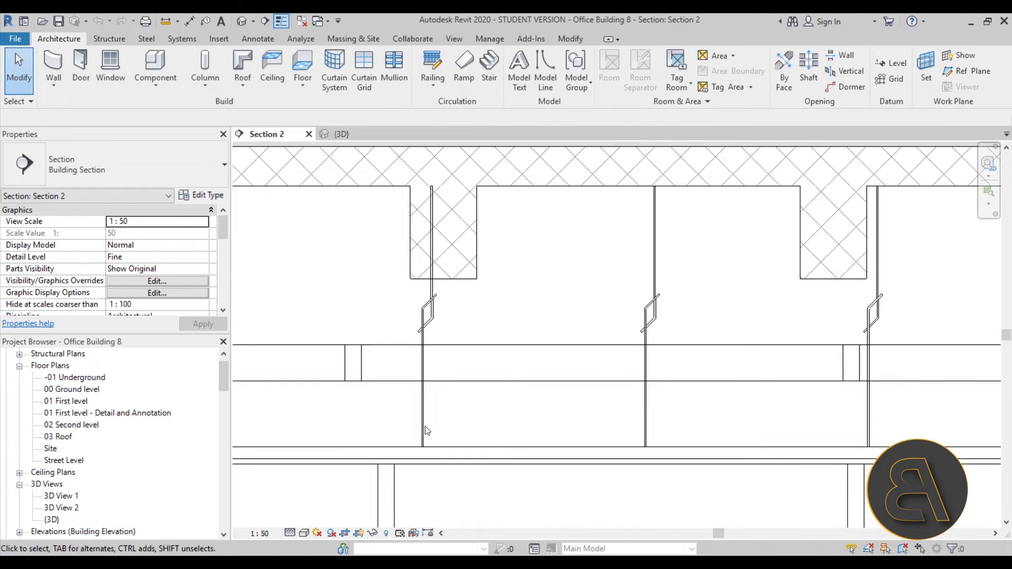
{"action": "scroll", "coordinate": [424, 347], "scroll_direction": "down", "scroll_amount": 5}
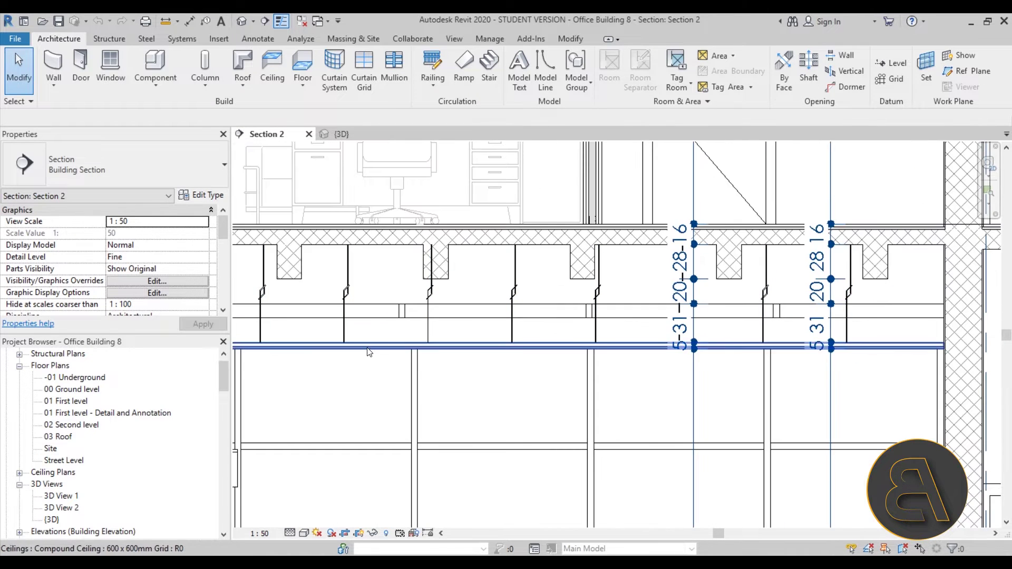
{"action": "middle_click_drag", "start_coordinate": [424, 350], "coordinate": [419, 355]}
{"action": "scroll", "coordinate": [418, 354], "scroll_direction": "down", "scroll_amount": 10}
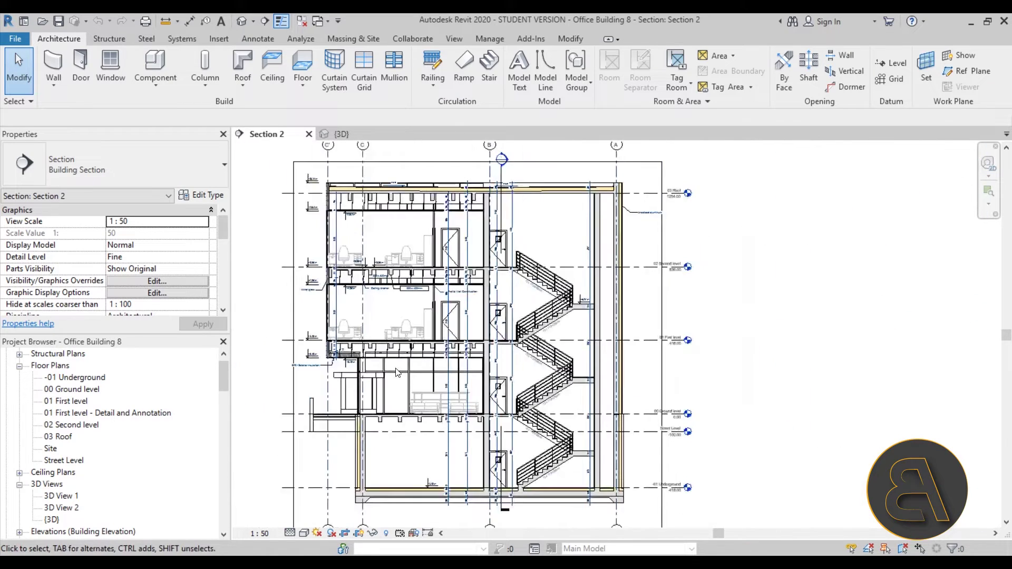
{"action": "middle_click_drag", "start_coordinate": [403, 380], "coordinate": [383, 376]}
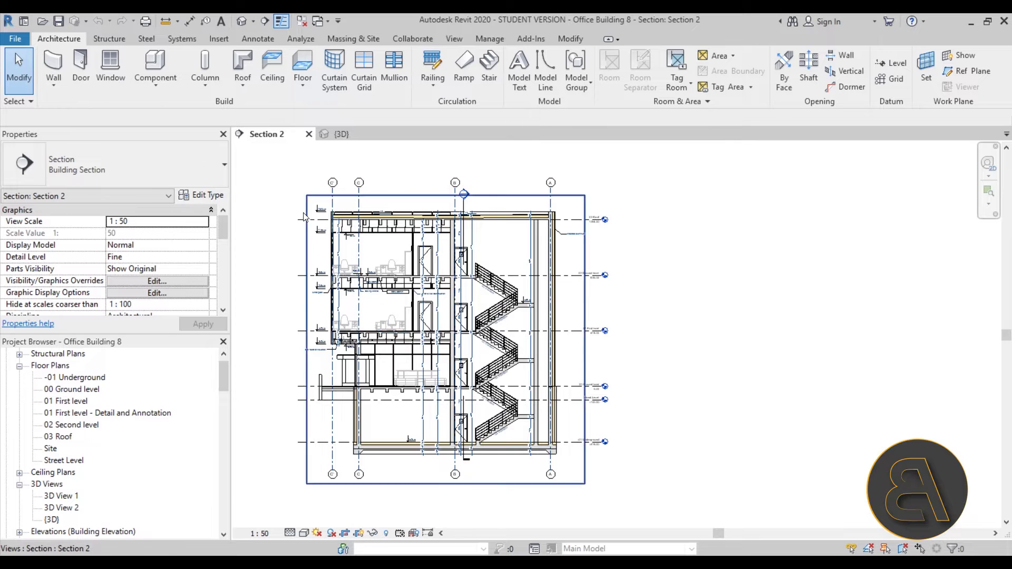
{"action": "scroll", "coordinate": [346, 225], "scroll_direction": "up", "scroll_amount": 5}
{"action": "scroll", "coordinate": [345, 226], "scroll_direction": "up", "scroll_amount": 2}
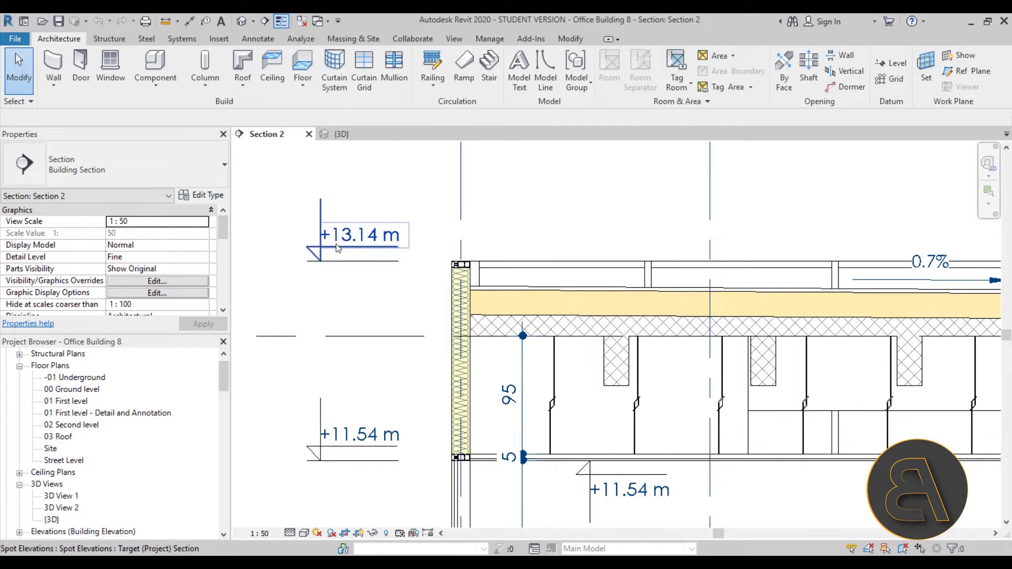
{"action": "scroll", "coordinate": [350, 257], "scroll_direction": "down", "scroll_amount": 5}
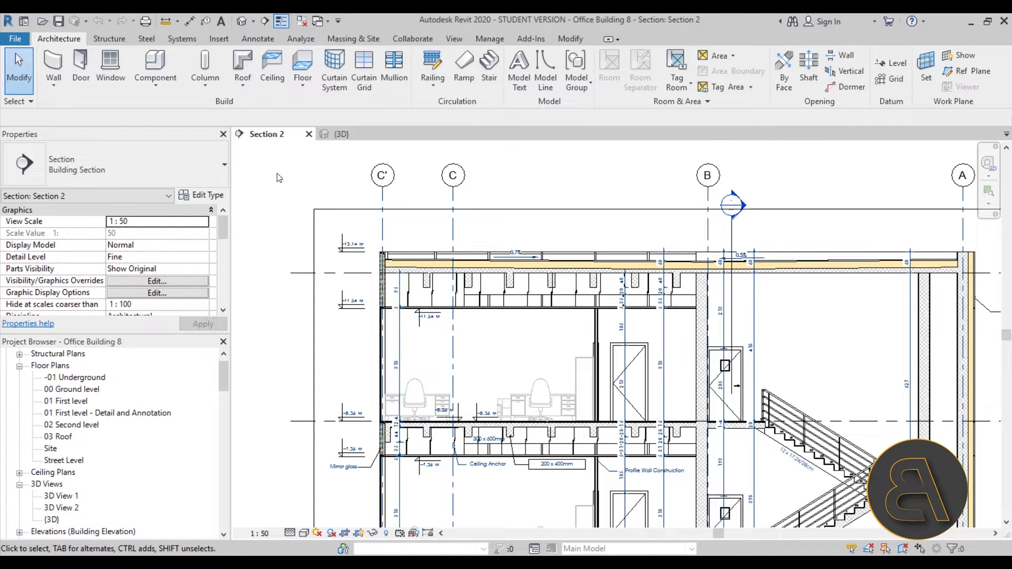
Step: Place a +12.54 m spot elevation on the level line, with a bent leader and its label to the left
{"action": "left_click", "coordinate": [257, 42]}
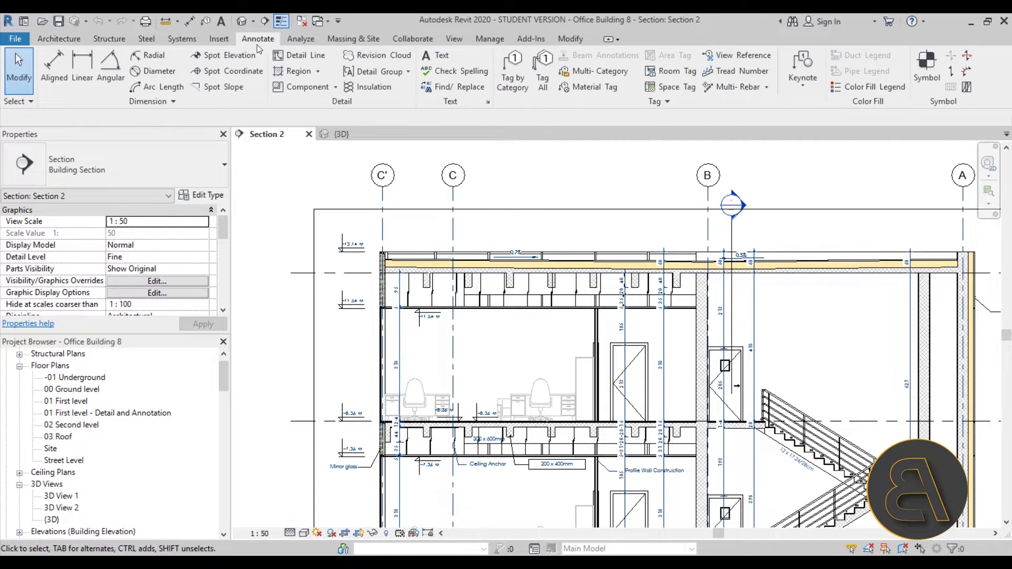
{"action": "left_click", "coordinate": [226, 56]}
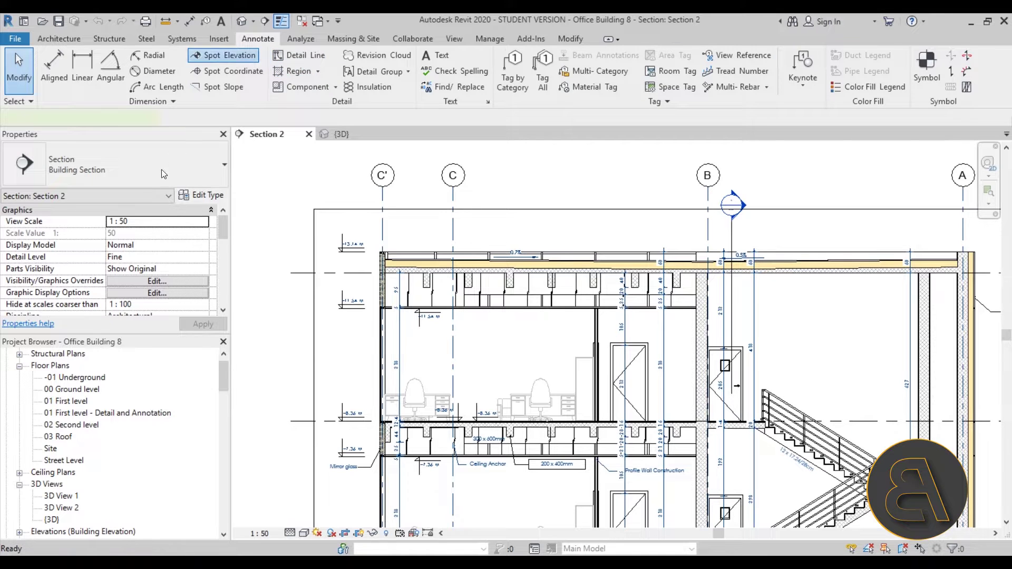
{"action": "scroll", "coordinate": [301, 262], "scroll_direction": "up", "scroll_amount": 4}
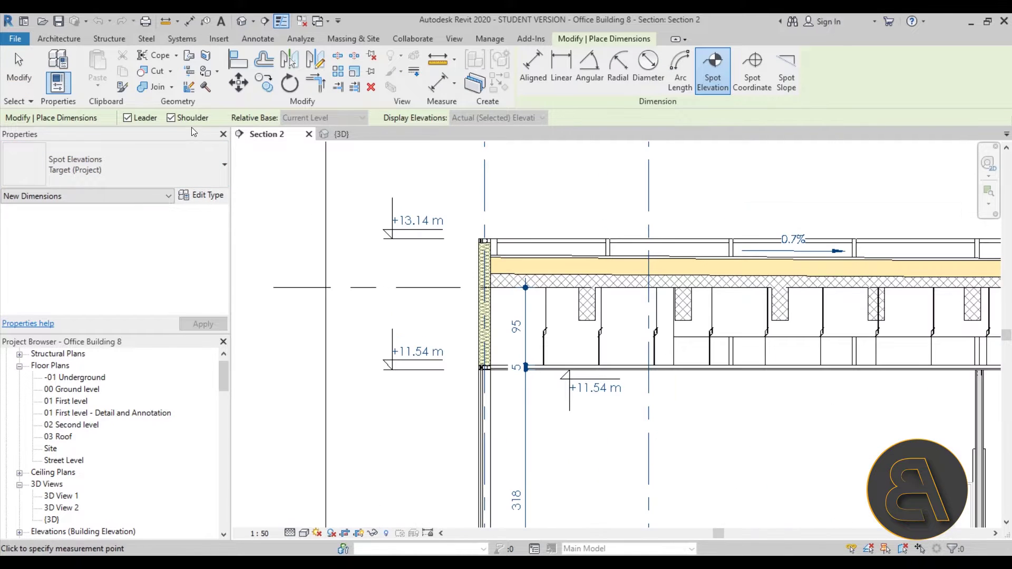
{"action": "left_click", "coordinate": [353, 287]}
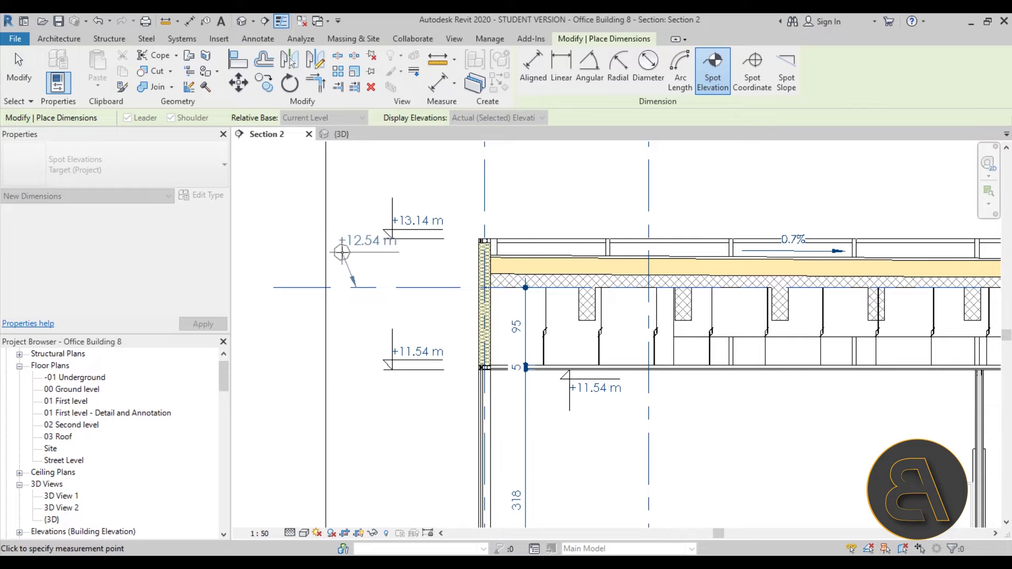
{"action": "left_click", "coordinate": [342, 253]}
{"action": "left_click", "coordinate": [271, 252]}
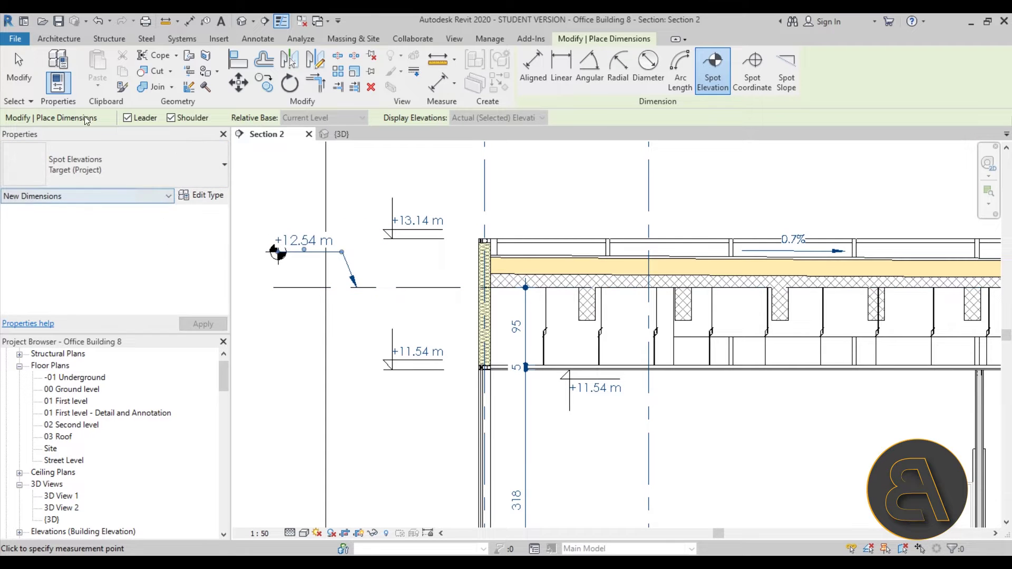
Step: Finish placing, then select the +12.54 m spot elevation and delete it
{"action": "left_click", "coordinate": [21, 81]}
{"action": "scroll", "coordinate": [278, 235], "scroll_direction": "up", "scroll_amount": 3}
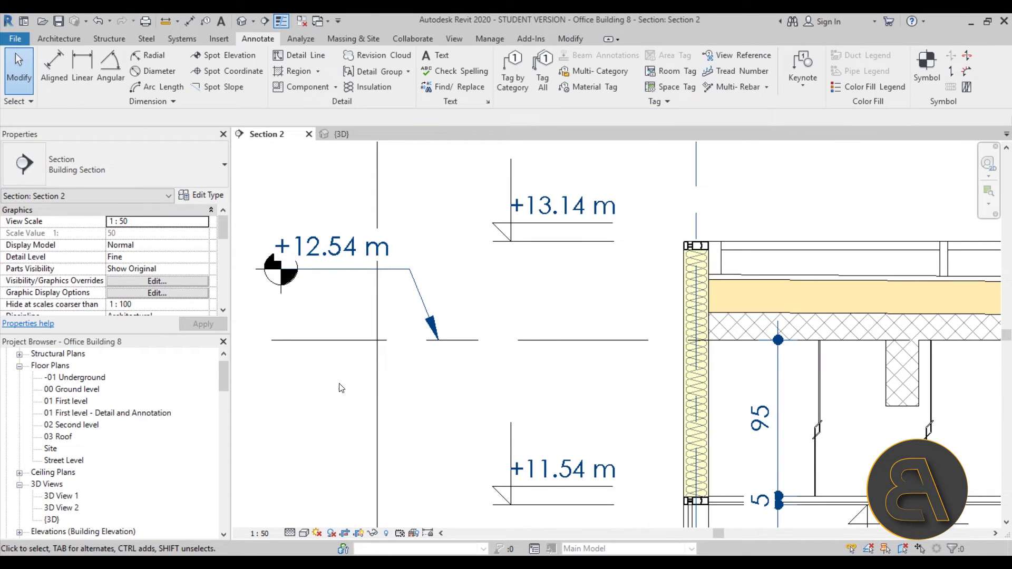
{"action": "scroll", "coordinate": [299, 357], "scroll_direction": "down", "scroll_amount": 5}
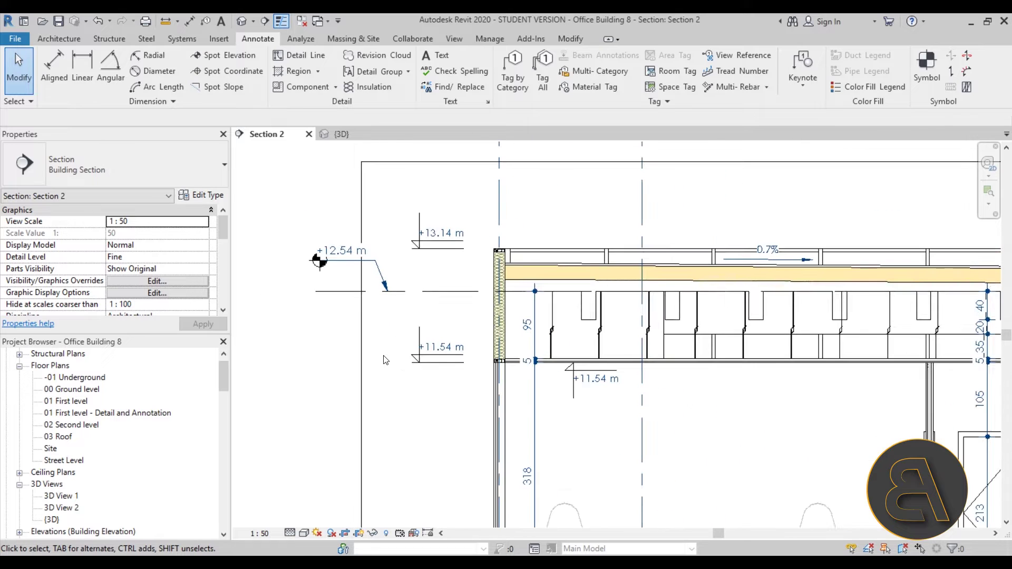
{"action": "left_click", "coordinate": [377, 280]}
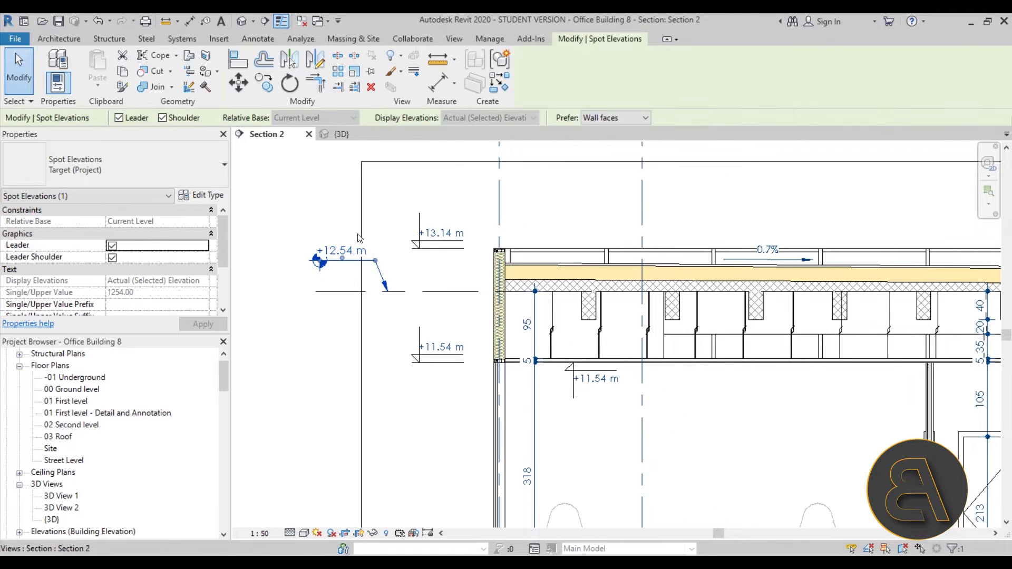
{"action": "scroll", "coordinate": [440, 373], "scroll_direction": "up", "scroll_amount": 6}
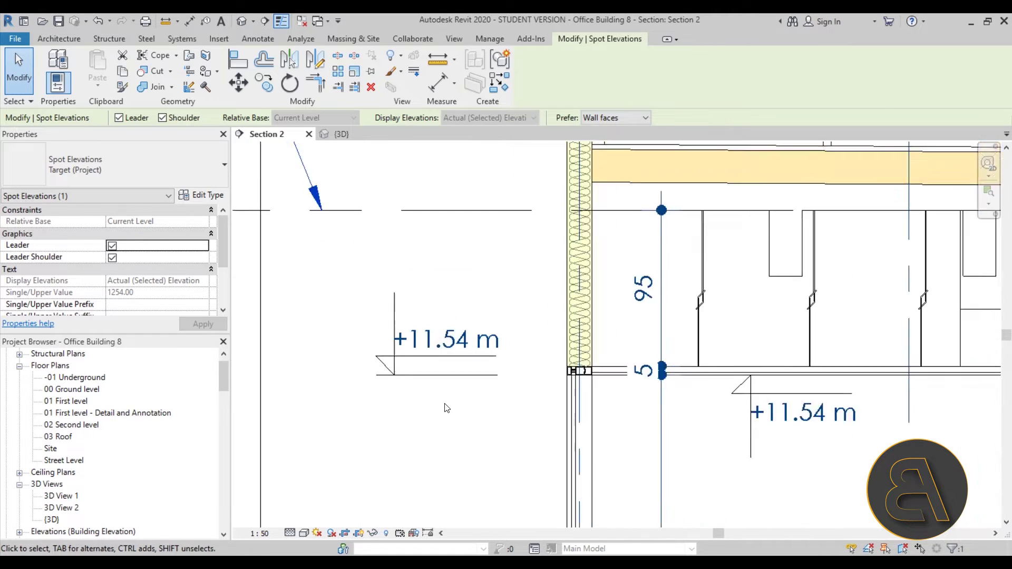
{"action": "scroll", "coordinate": [432, 380], "scroll_direction": "down", "scroll_amount": 5}
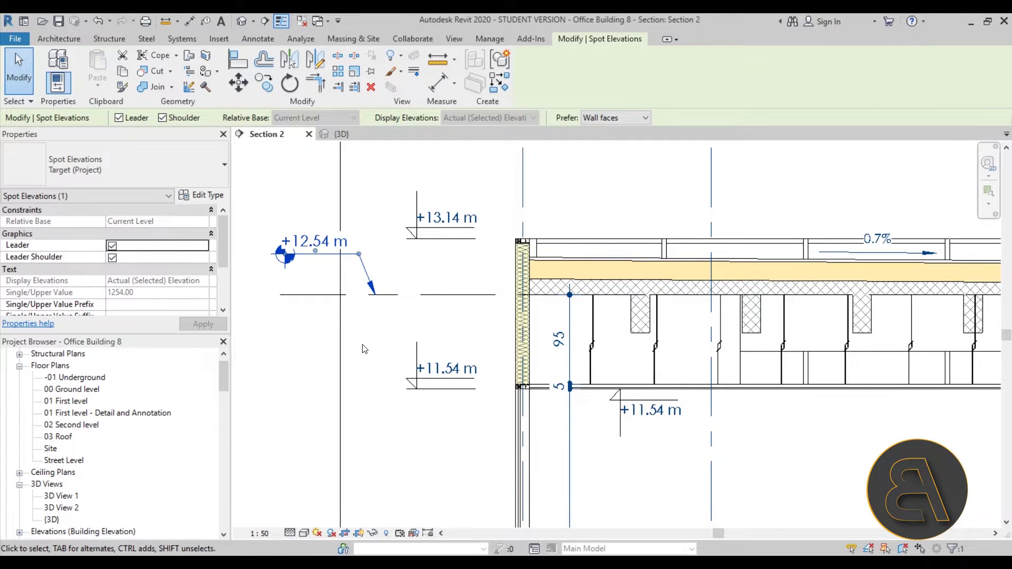
{"action": "key", "text": "Delete"}
{"action": "scroll", "coordinate": [327, 297], "scroll_direction": "down", "scroll_amount": 2}
{"action": "scroll", "coordinate": [327, 297], "scroll_direction": "down", "scroll_amount": 3}
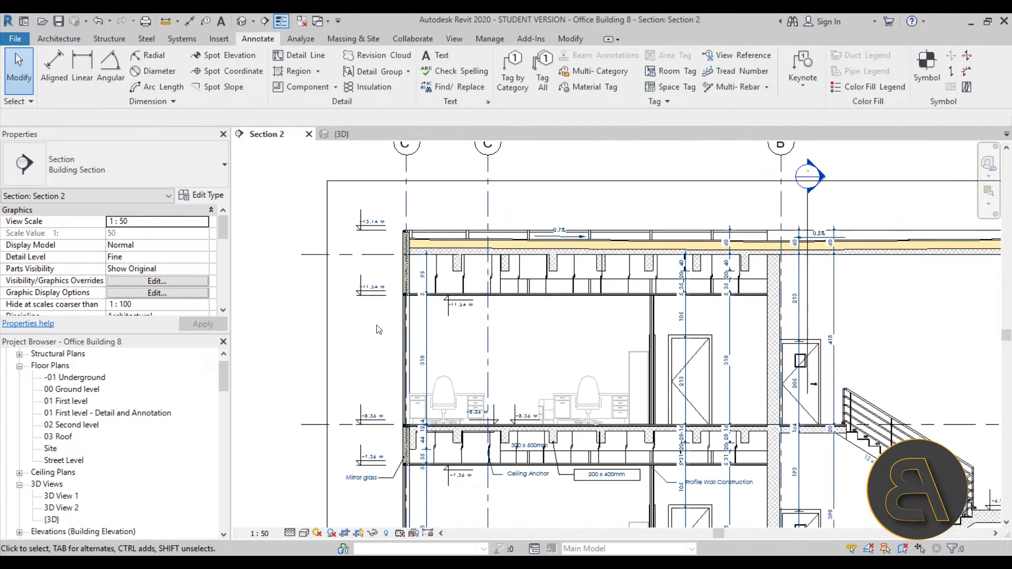
{"action": "scroll", "coordinate": [369, 295], "scroll_direction": "up", "scroll_amount": 4}
{"action": "middle_click_drag", "start_coordinate": [400, 270], "coordinate": [394, 321]}
{"action": "scroll", "coordinate": [382, 330], "scroll_direction": "down", "scroll_amount": 3}
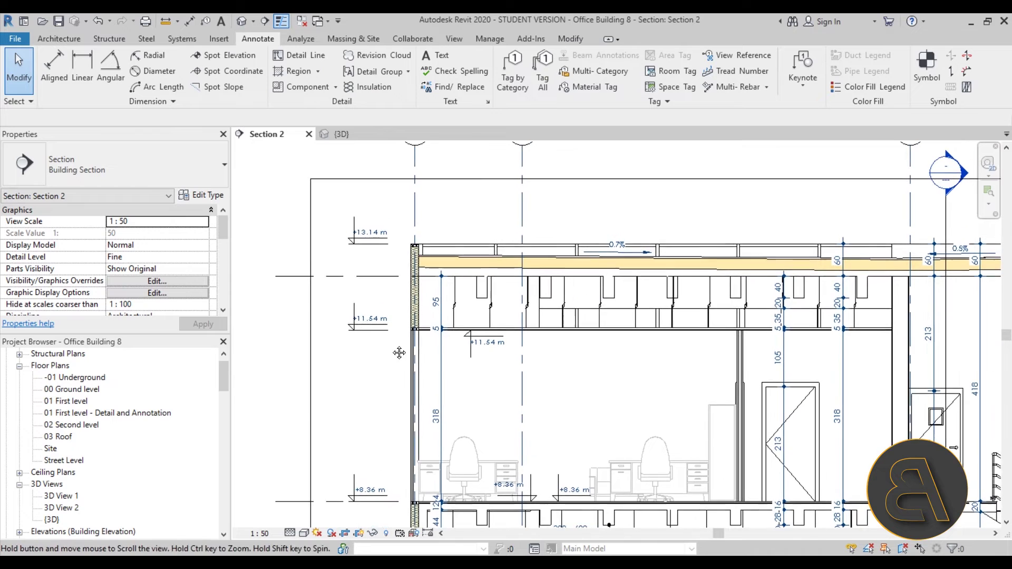
{"action": "scroll", "coordinate": [376, 335], "scroll_direction": "up", "scroll_amount": 3}
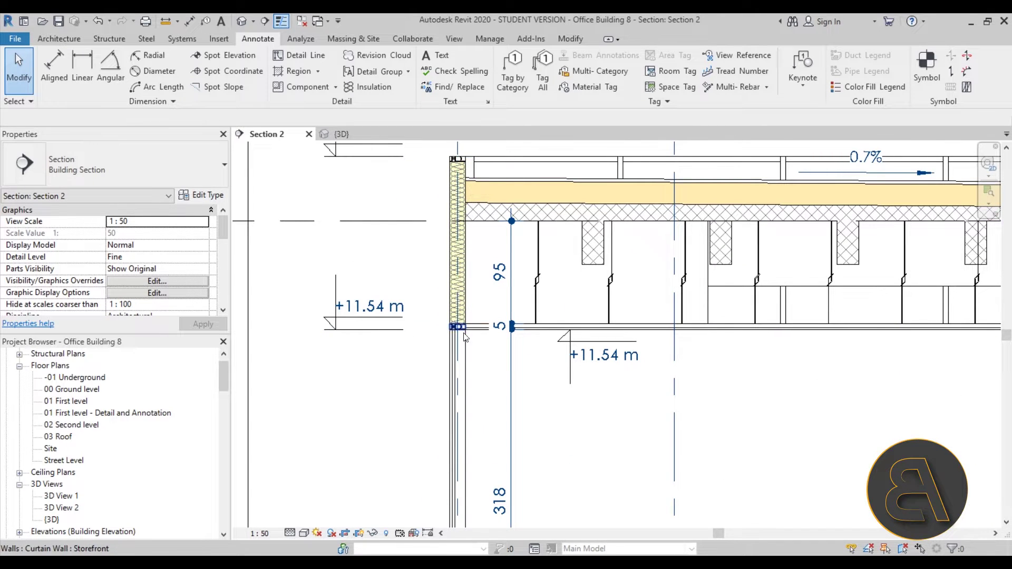
{"action": "scroll", "coordinate": [465, 333], "scroll_direction": "down", "scroll_amount": 2}
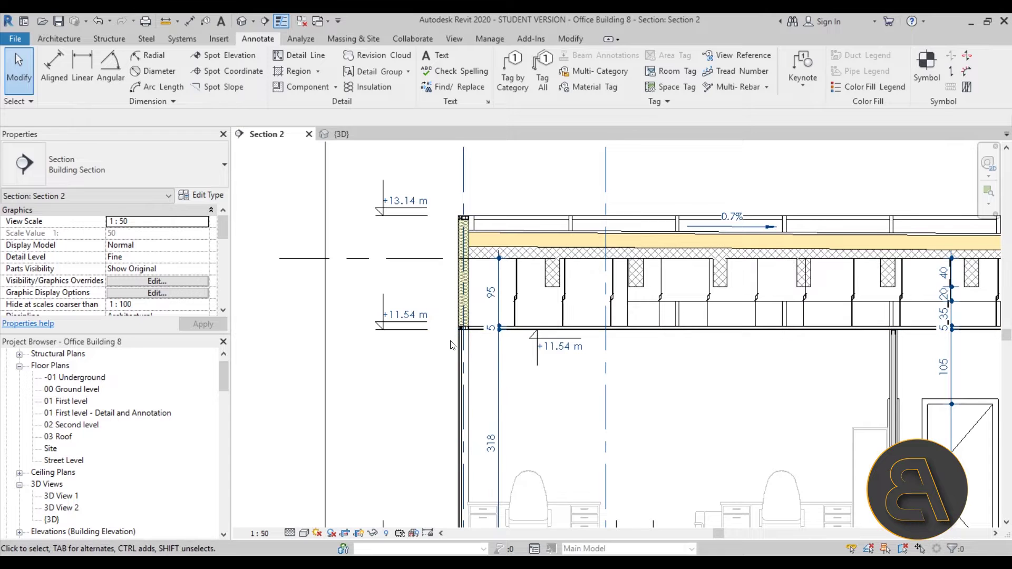
{"action": "scroll", "coordinate": [420, 401], "scroll_direction": "down", "scroll_amount": 2}
{"action": "scroll", "coordinate": [426, 377], "scroll_direction": "up", "scroll_amount": 4}
{"action": "scroll", "coordinate": [426, 377], "scroll_direction": "down", "scroll_amount": 3}
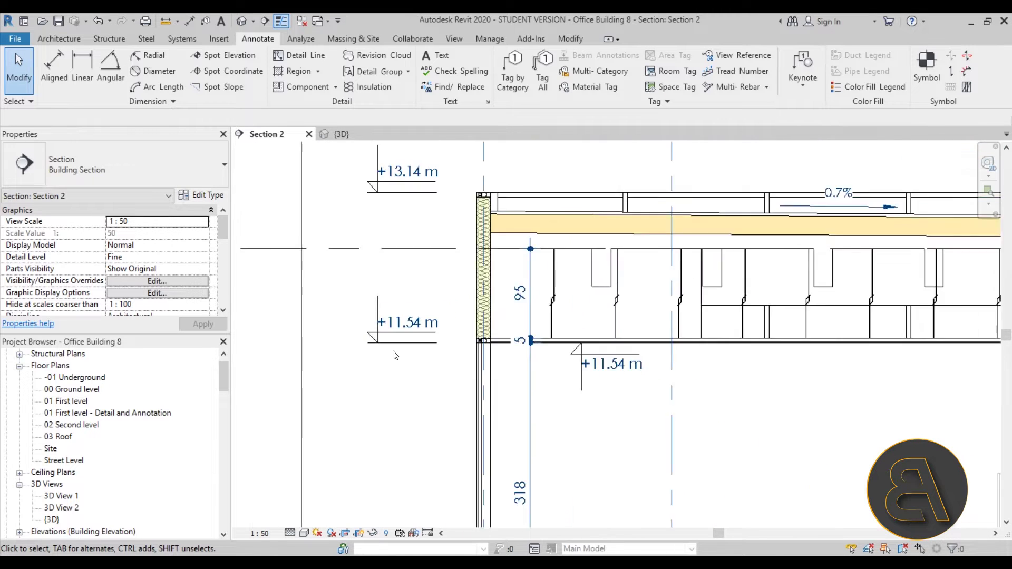
{"action": "middle_click_drag", "start_coordinate": [426, 378], "coordinate": [401, 258]}
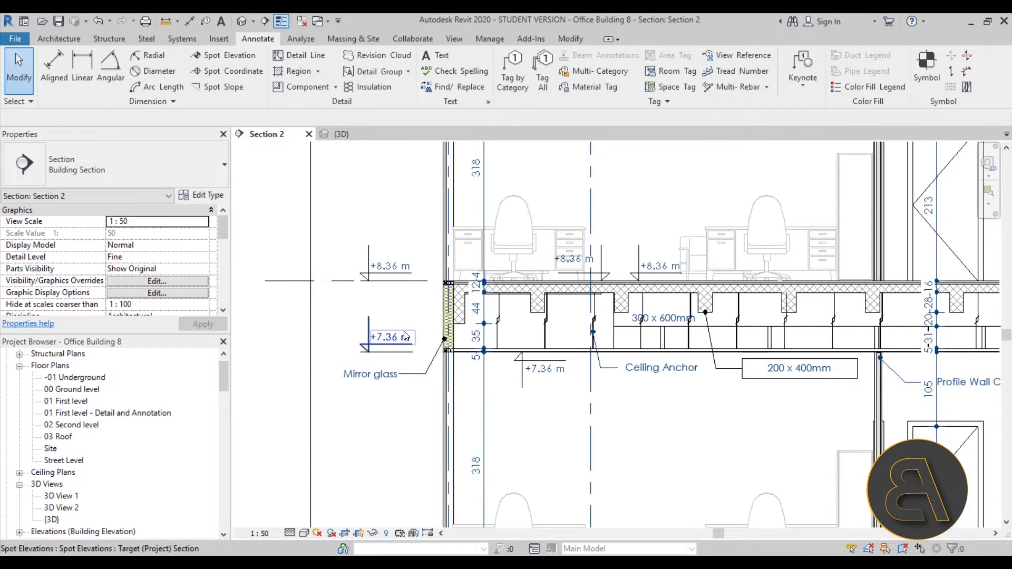
{"action": "scroll", "coordinate": [396, 345], "scroll_direction": "down", "scroll_amount": 2}
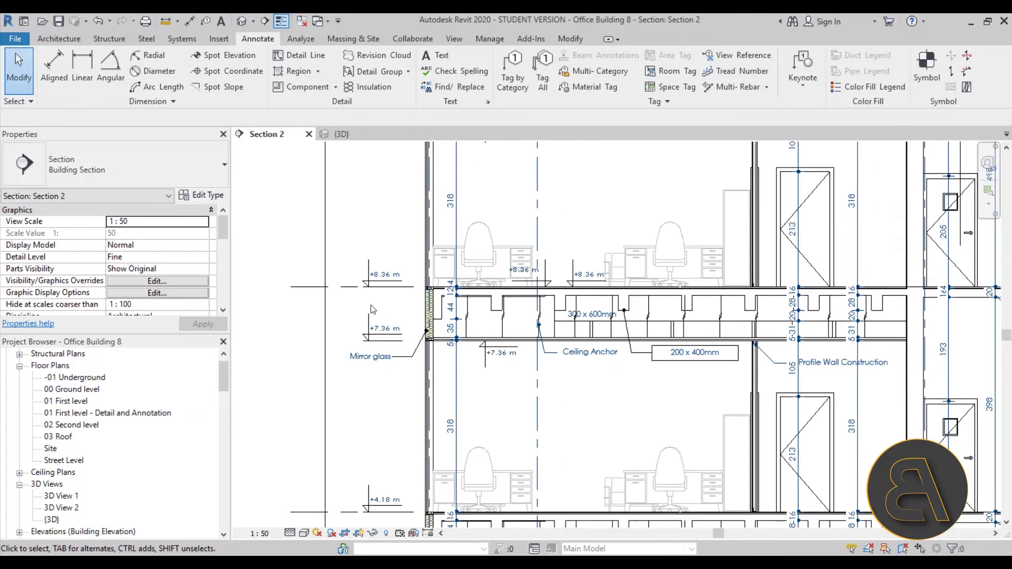
{"action": "middle_click_drag", "start_coordinate": [393, 345], "coordinate": [394, 331]}
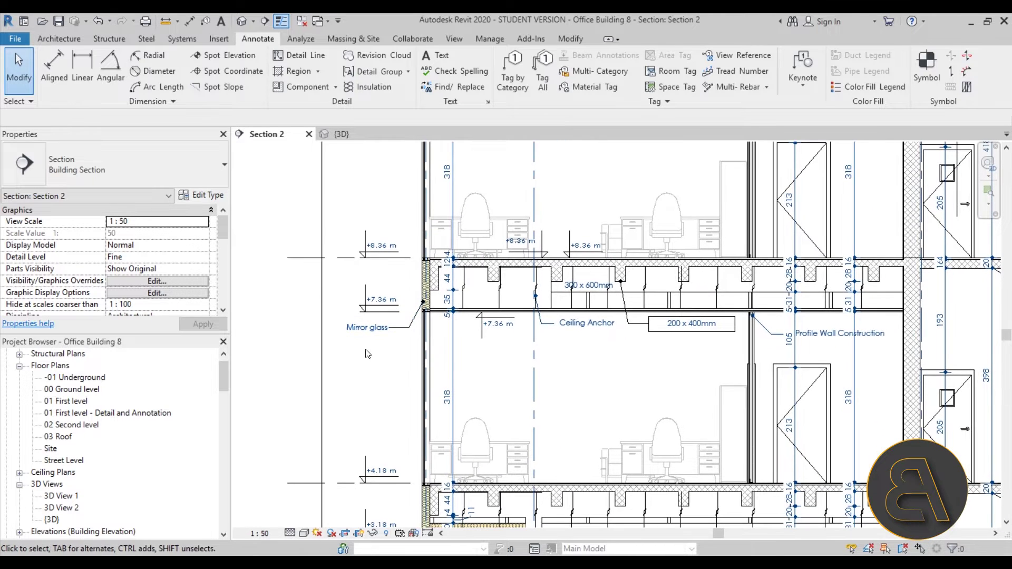
{"action": "scroll", "coordinate": [367, 334], "scroll_direction": "up", "scroll_amount": 3}
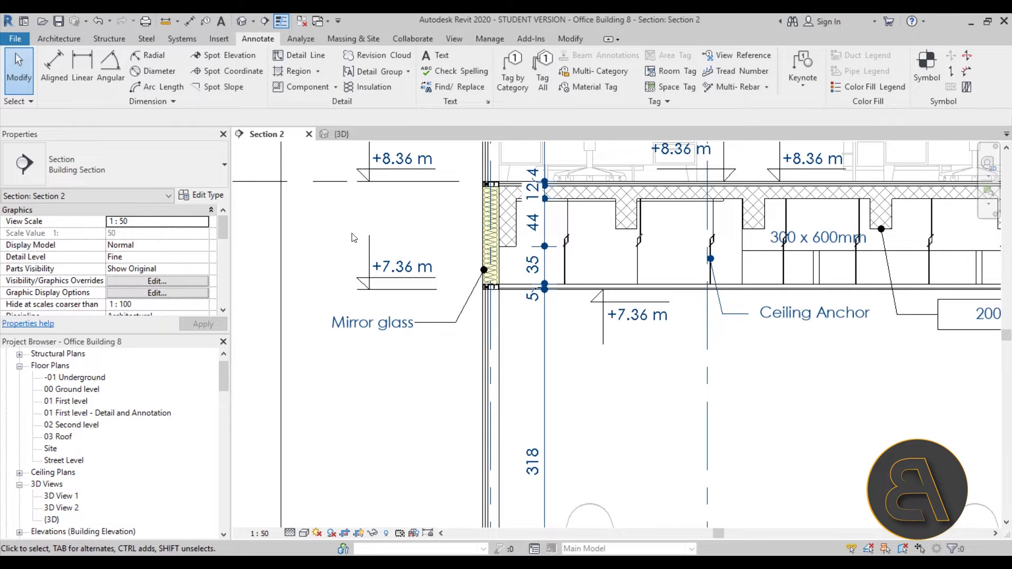
{"action": "scroll", "coordinate": [353, 237], "scroll_direction": "down", "scroll_amount": 3}
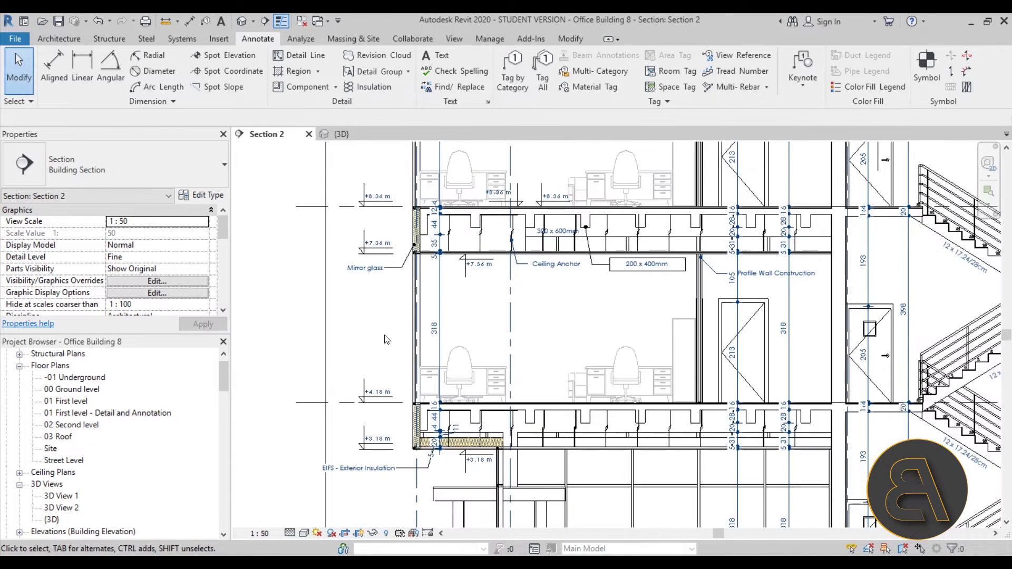
{"action": "middle_click_drag", "start_coordinate": [385, 338], "coordinate": [358, 295]}
{"action": "scroll", "coordinate": [310, 332], "scroll_direction": "up", "scroll_amount": 4}
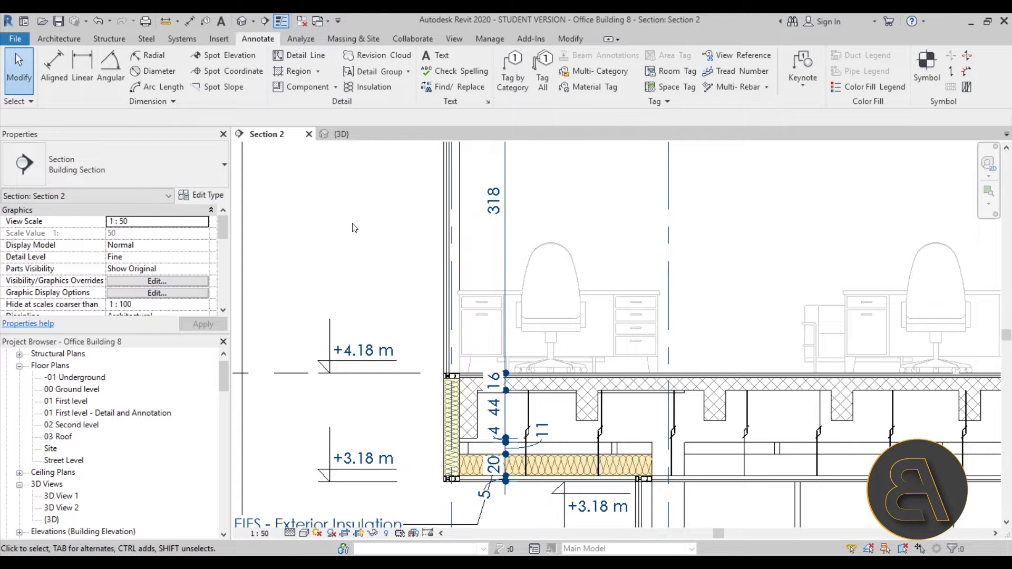
{"action": "scroll", "coordinate": [335, 227], "scroll_direction": "down", "scroll_amount": 5}
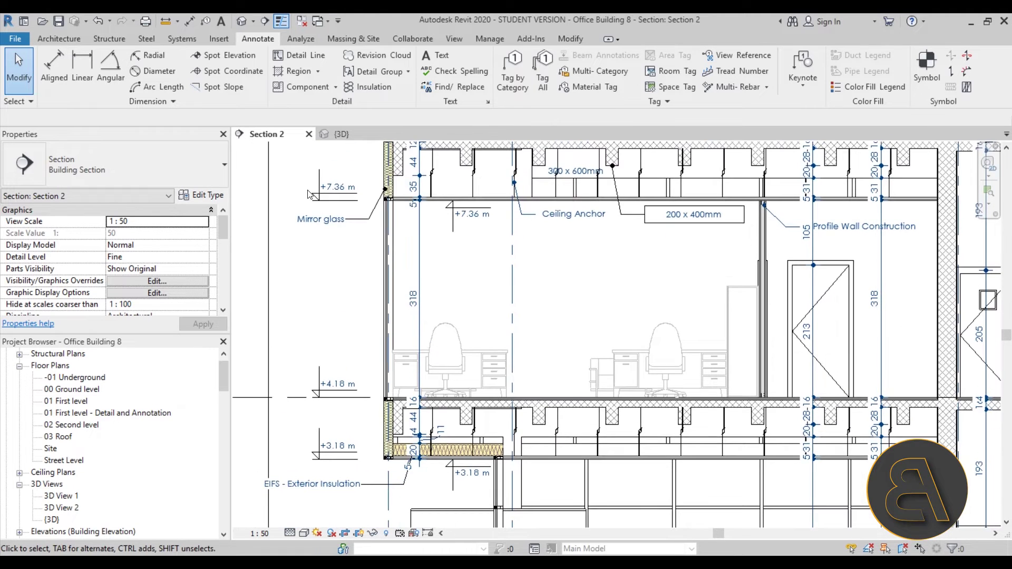
{"action": "middle_click_drag", "start_coordinate": [427, 346], "coordinate": [486, 451]}
{"action": "scroll", "coordinate": [486, 451], "scroll_direction": "up", "scroll_amount": 3}
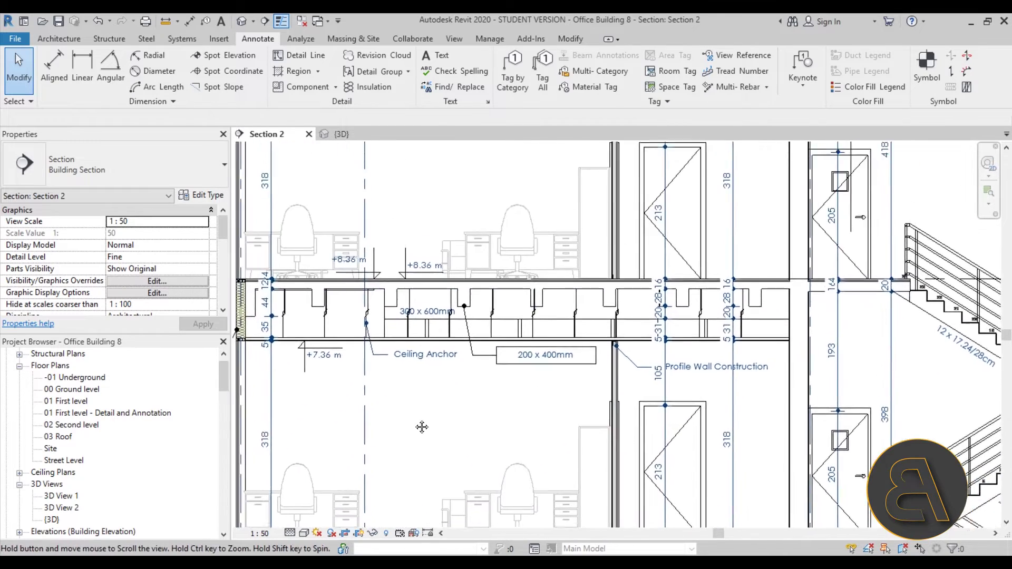
{"action": "middle_click_drag", "start_coordinate": [422, 427], "coordinate": [422, 428]}
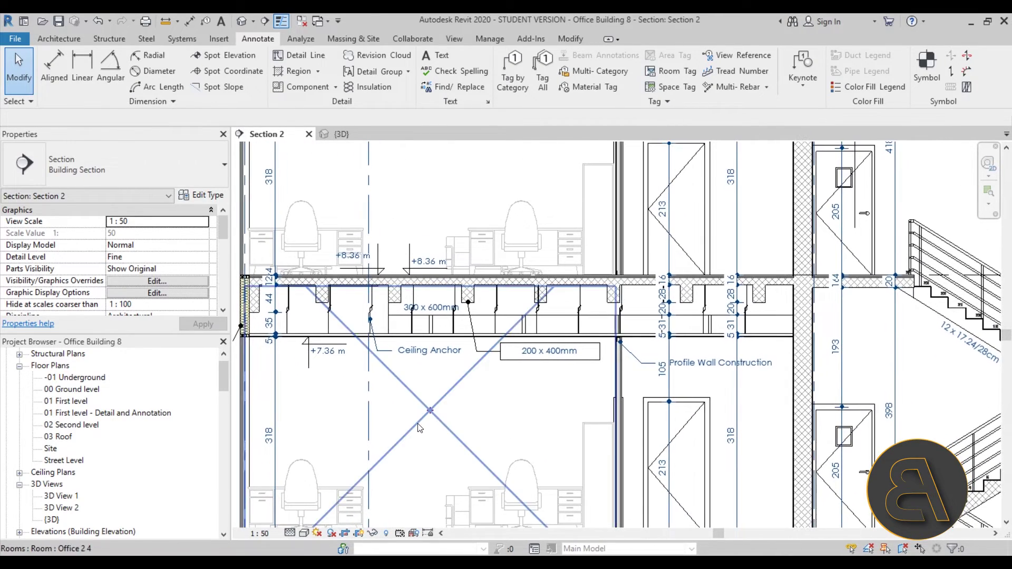
{"action": "scroll", "coordinate": [366, 323], "scroll_direction": "up", "scroll_amount": 2}
{"action": "scroll", "coordinate": [367, 323], "scroll_direction": "up", "scroll_amount": 3}
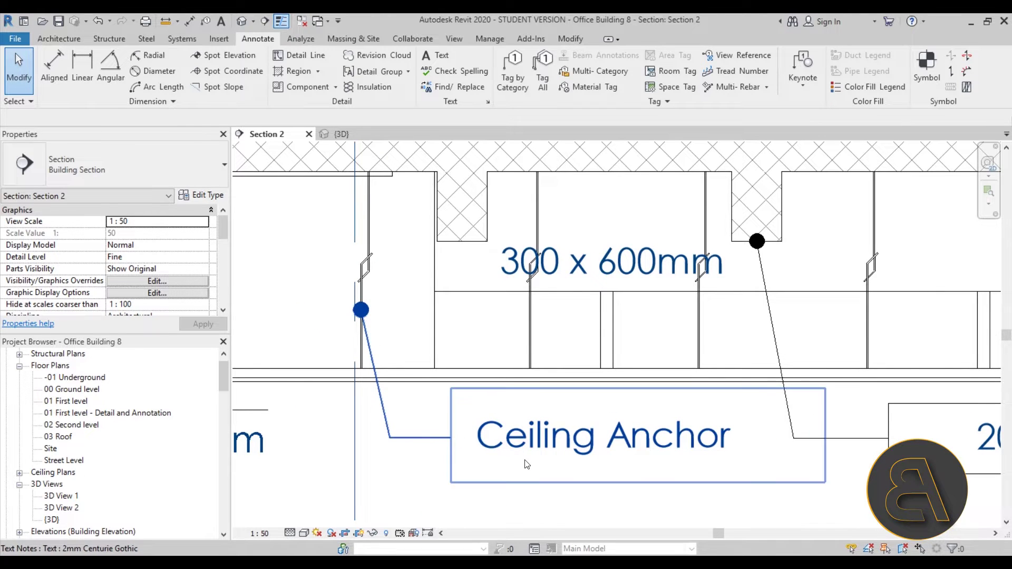
{"action": "scroll", "coordinate": [525, 464], "scroll_direction": "down", "scroll_amount": 5}
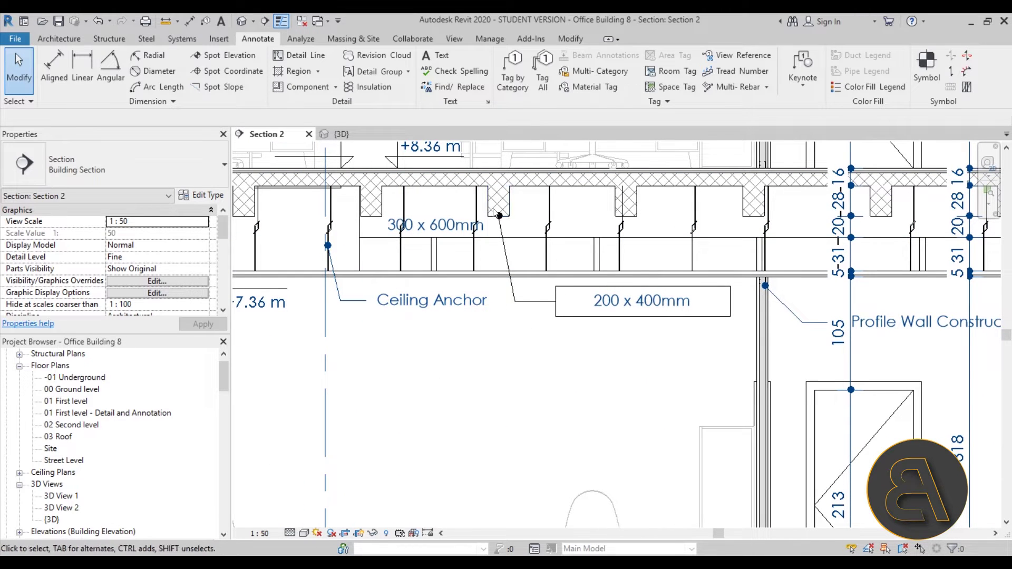
{"action": "left_click", "coordinate": [490, 223]}
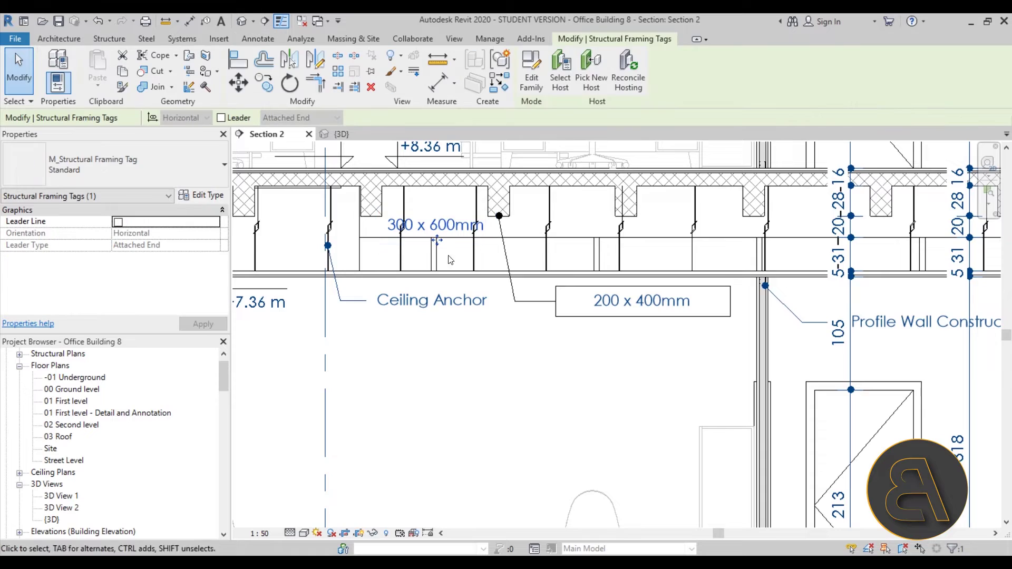
{"action": "scroll", "coordinate": [491, 335], "scroll_direction": "down", "scroll_amount": 2}
{"action": "middle_click_drag", "start_coordinate": [490, 335], "coordinate": [508, 347]}
{"action": "scroll", "coordinate": [316, 306], "scroll_direction": "up", "scroll_amount": 3}
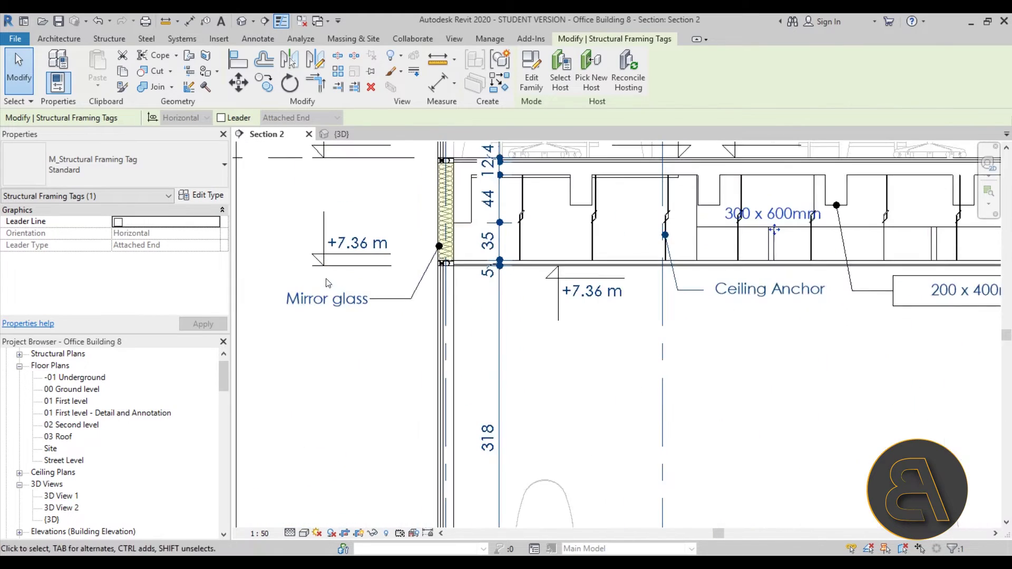
{"action": "left_click", "coordinate": [399, 352]}
{"action": "scroll", "coordinate": [380, 369], "scroll_direction": "down", "scroll_amount": 2}
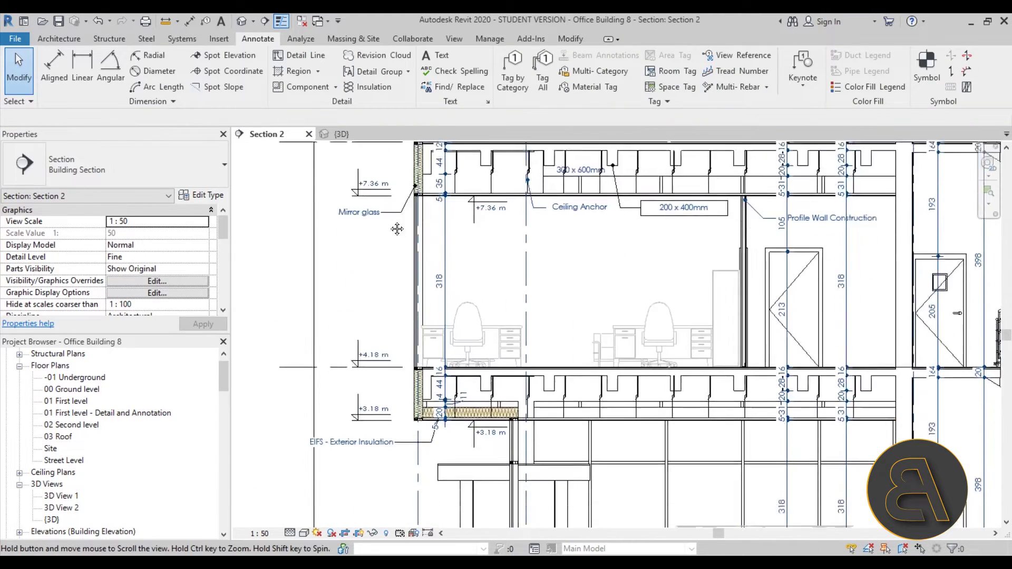
{"action": "middle_click_drag", "start_coordinate": [325, 459], "coordinate": [316, 401]}
{"action": "scroll", "coordinate": [317, 401], "scroll_direction": "up", "scroll_amount": 2}
{"action": "scroll", "coordinate": [316, 402], "scroll_direction": "down", "scroll_amount": 2}
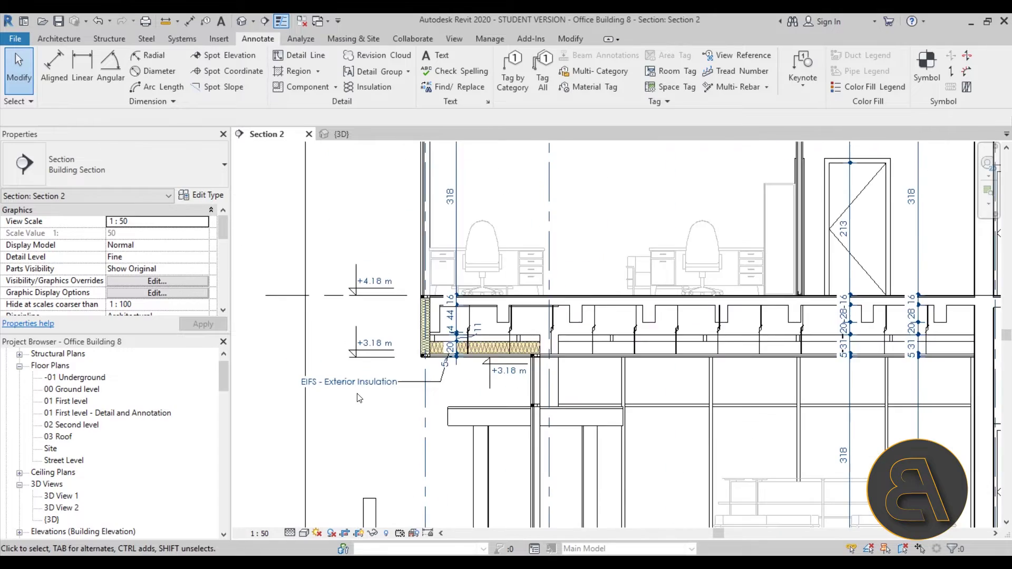
{"action": "middle_click_drag", "start_coordinate": [896, 240], "coordinate": [550, 329]}
{"action": "scroll", "coordinate": [632, 317], "scroll_direction": "up", "scroll_amount": 4}
{"action": "scroll", "coordinate": [551, 330], "scroll_direction": "up", "scroll_amount": 2}
{"action": "scroll", "coordinate": [549, 330], "scroll_direction": "down", "scroll_amount": 5}
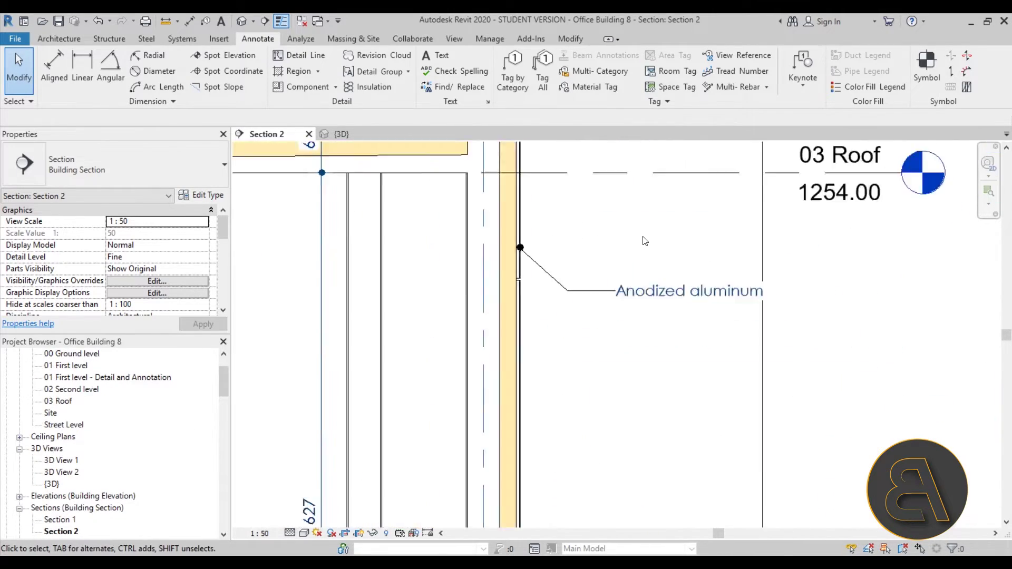
{"action": "middle_click_drag", "start_coordinate": [510, 316], "coordinate": [562, 292]}
{"action": "scroll", "coordinate": [563, 293], "scroll_direction": "down", "scroll_amount": 3}
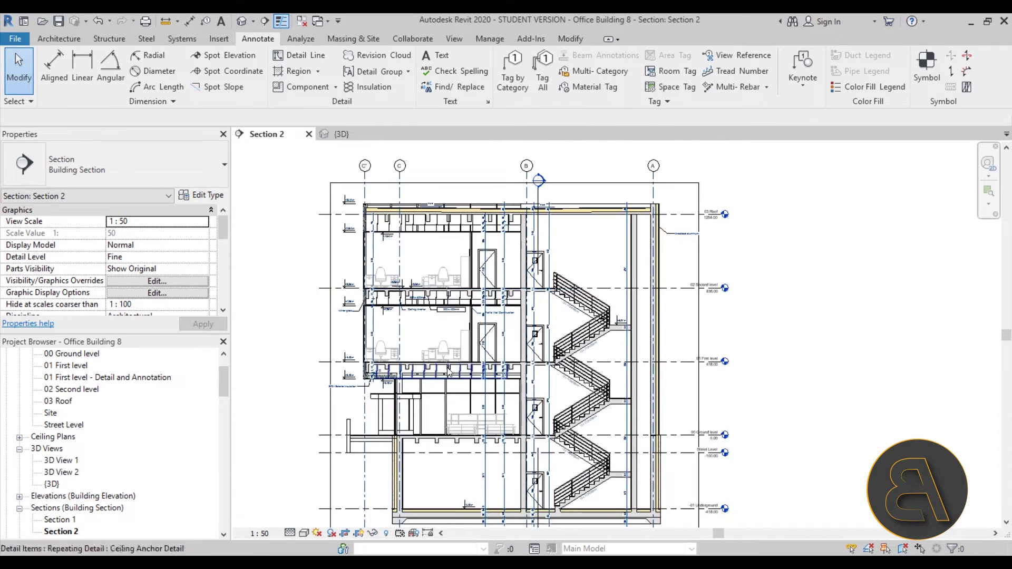
{"action": "middle_click_drag", "start_coordinate": [548, 456], "coordinate": [544, 455]}
{"action": "scroll", "coordinate": [390, 232], "scroll_direction": "up", "scroll_amount": 6}
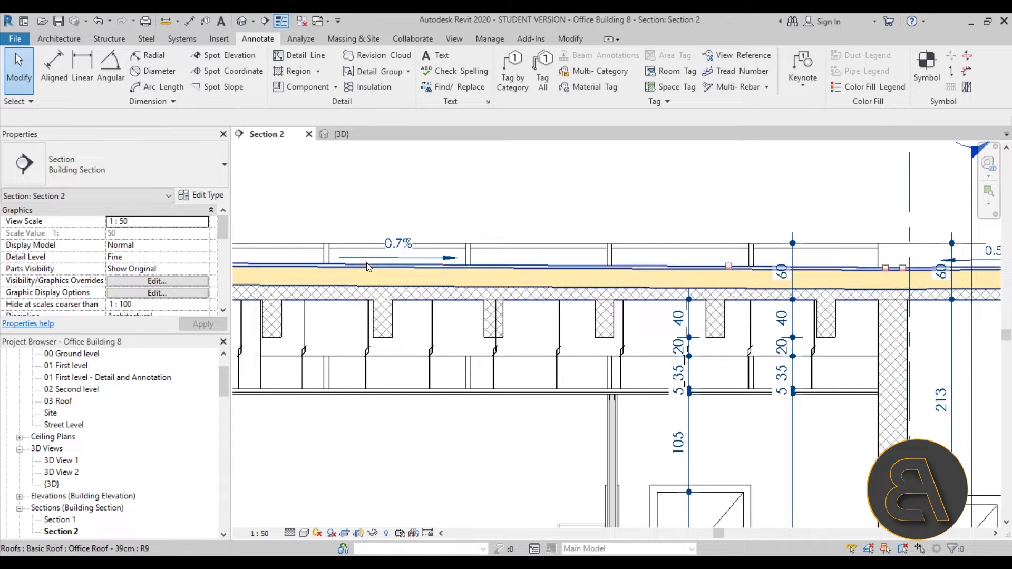
{"action": "scroll", "coordinate": [373, 265], "scroll_direction": "down", "scroll_amount": 3}
{"action": "middle_click_drag", "start_coordinate": [373, 265], "coordinate": [410, 195]}
{"action": "scroll", "coordinate": [426, 229], "scroll_direction": "down", "scroll_amount": 2}
{"action": "middle_click_drag", "start_coordinate": [416, 274], "coordinate": [468, 345]}
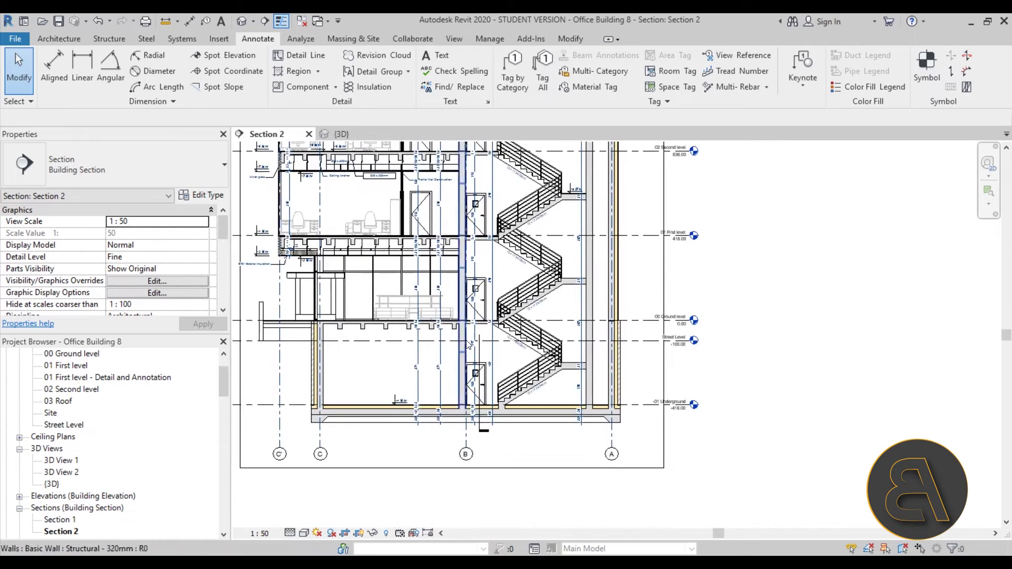
{"action": "scroll", "coordinate": [511, 281], "scroll_direction": "up", "scroll_amount": 3}
{"action": "scroll", "coordinate": [327, 451], "scroll_direction": "up", "scroll_amount": 4}
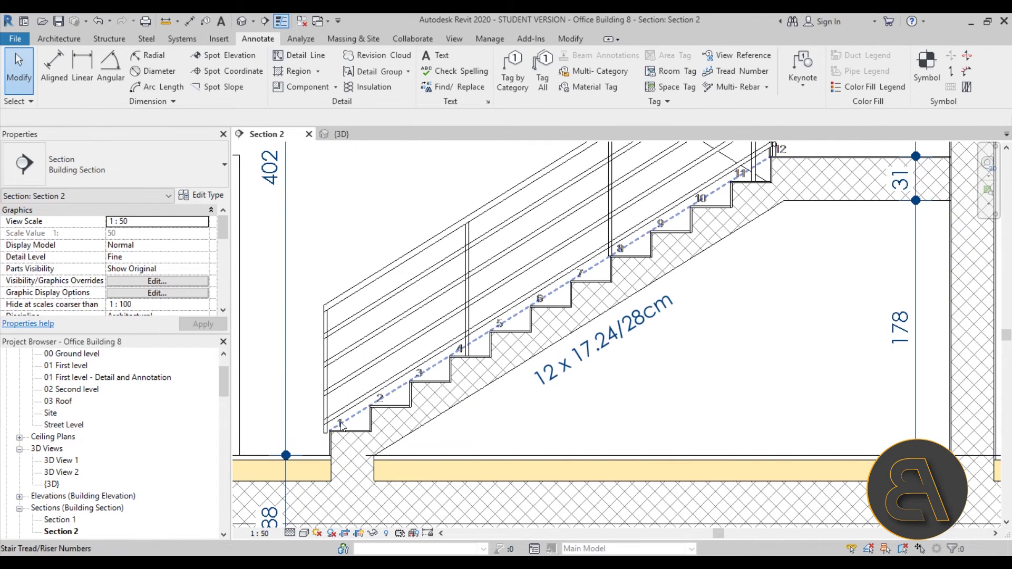
{"action": "scroll", "coordinate": [527, 379], "scroll_direction": "down", "scroll_amount": 3}
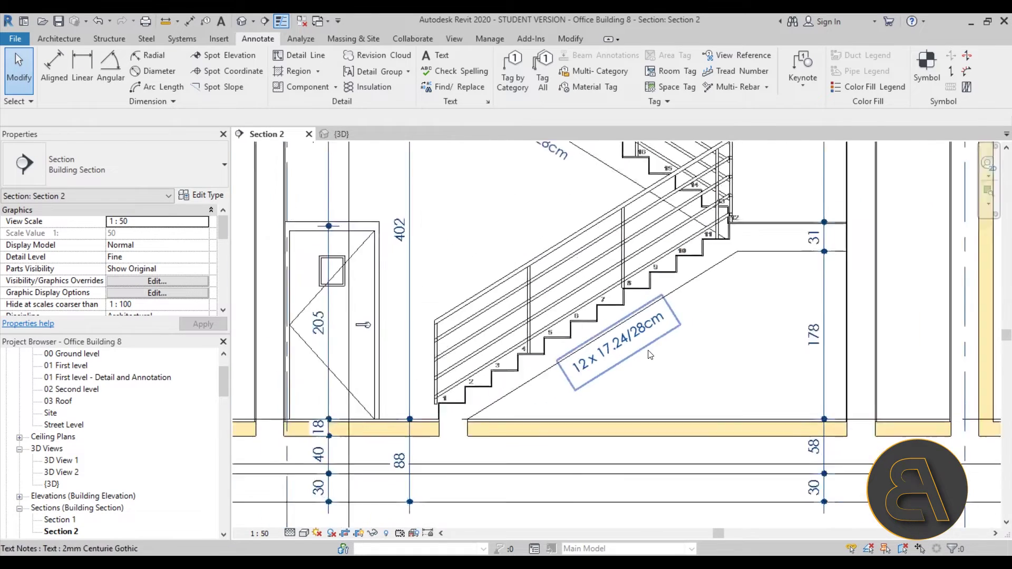
{"action": "scroll", "coordinate": [548, 438], "scroll_direction": "up", "scroll_amount": 2}
{"action": "scroll", "coordinate": [548, 437], "scroll_direction": "up", "scroll_amount": 2}
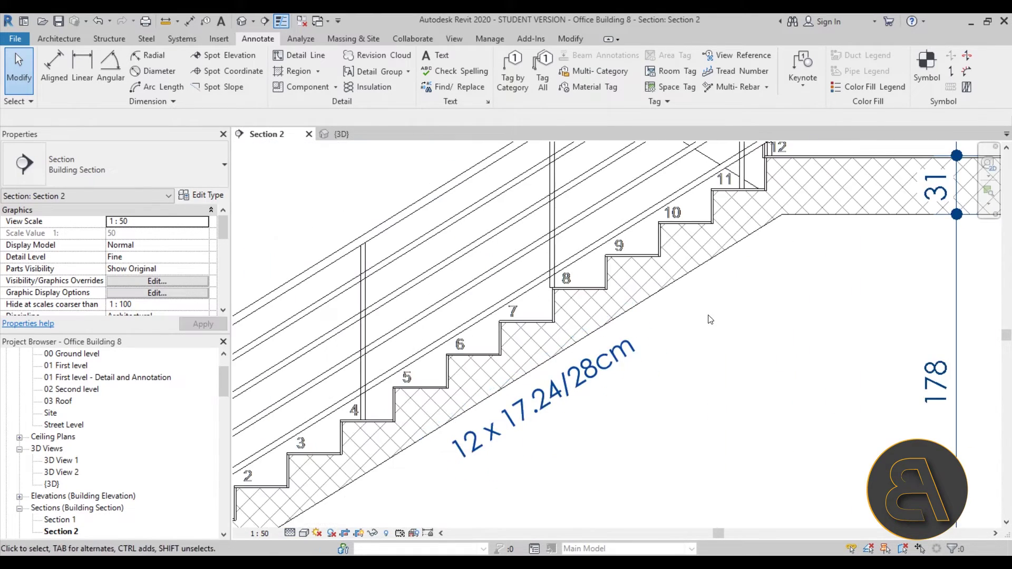
{"action": "scroll", "coordinate": [534, 361], "scroll_direction": "down", "scroll_amount": 3}
{"action": "scroll", "coordinate": [506, 408], "scroll_direction": "up", "scroll_amount": 3}
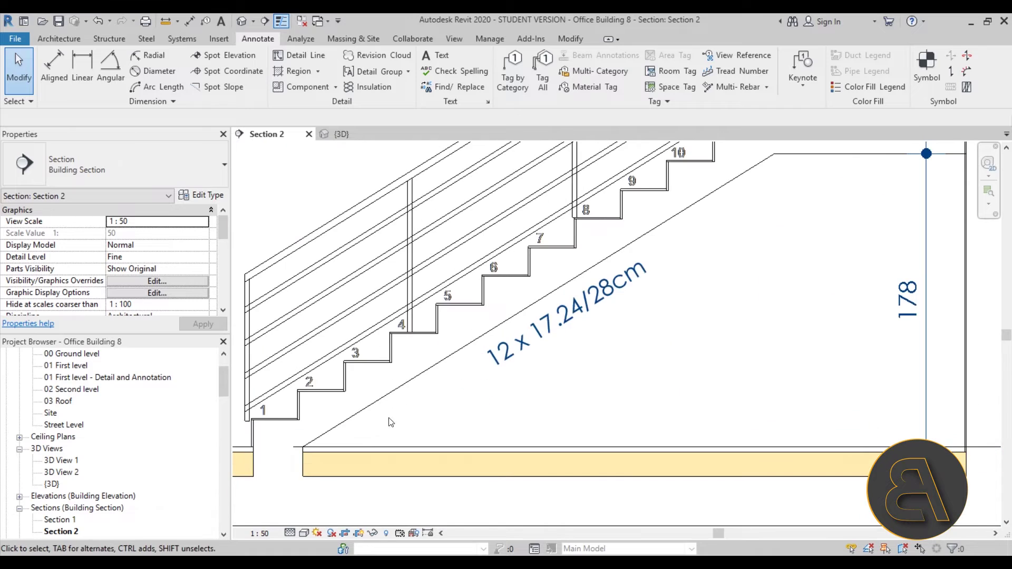
{"action": "scroll", "coordinate": [725, 204], "scroll_direction": "down", "scroll_amount": 3}
{"action": "scroll", "coordinate": [577, 333], "scroll_direction": "up", "scroll_amount": 3}
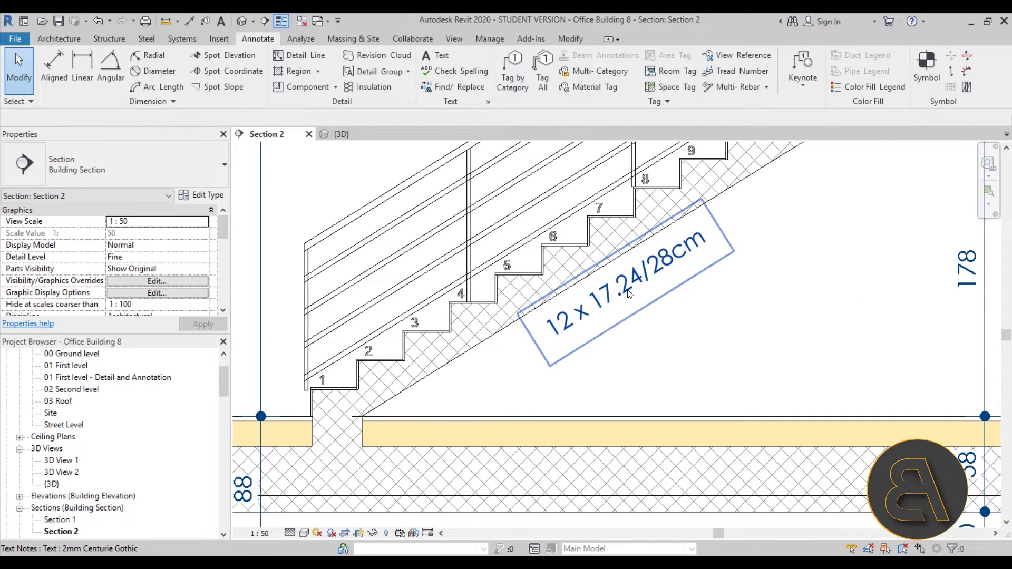
{"action": "scroll", "coordinate": [652, 321], "scroll_direction": "down", "scroll_amount": 2}
Step: Zoom and pan around Section 2 to inspect the stair core, roof edge and office desks
{"action": "scroll", "coordinate": [495, 385], "scroll_direction": "down", "scroll_amount": 3}
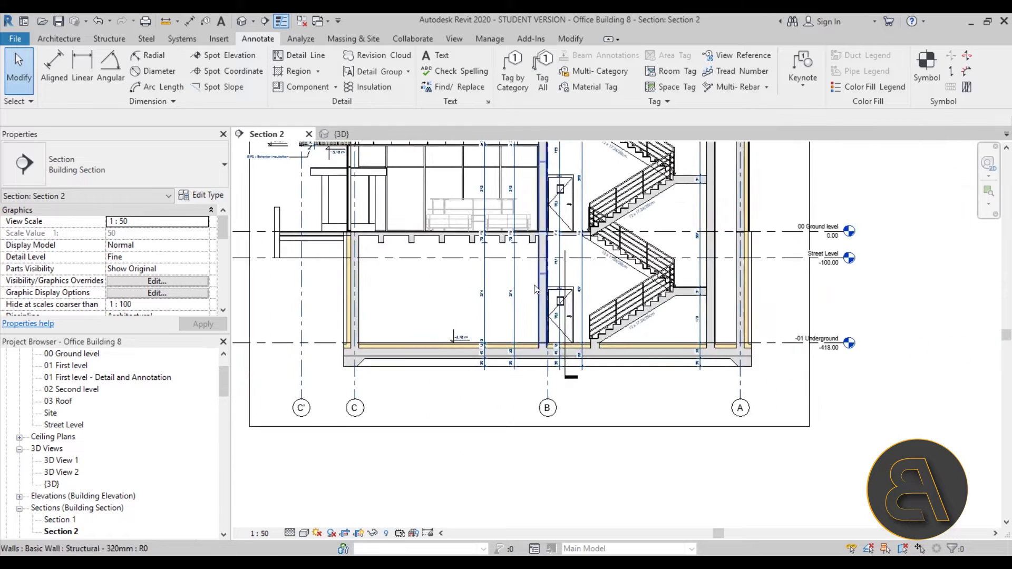
{"action": "scroll", "coordinate": [495, 384], "scroll_direction": "down", "scroll_amount": 3}
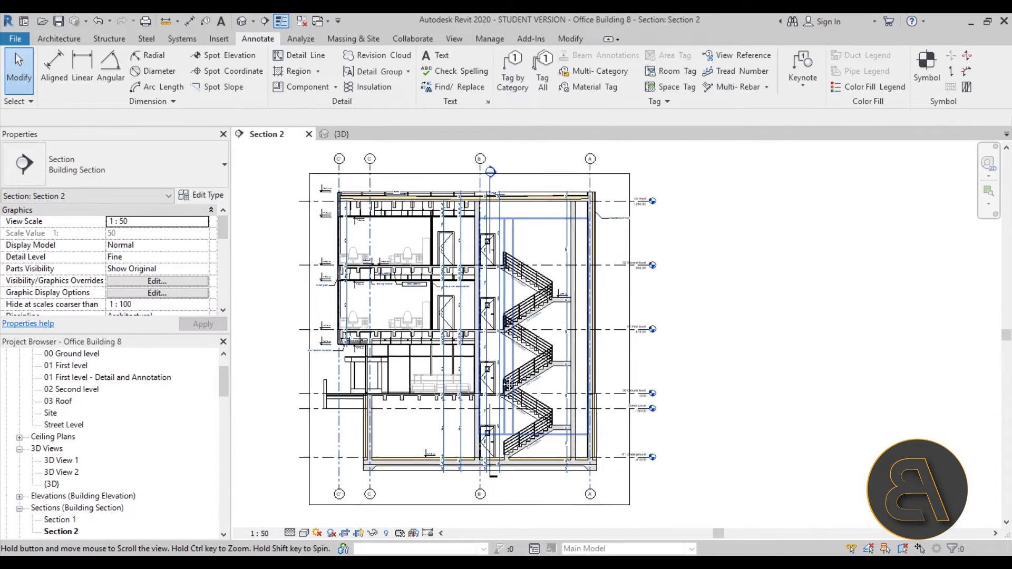
{"action": "scroll", "coordinate": [386, 225], "scroll_direction": "up", "scroll_amount": 3}
{"action": "scroll", "coordinate": [386, 225], "scroll_direction": "up", "scroll_amount": 2}
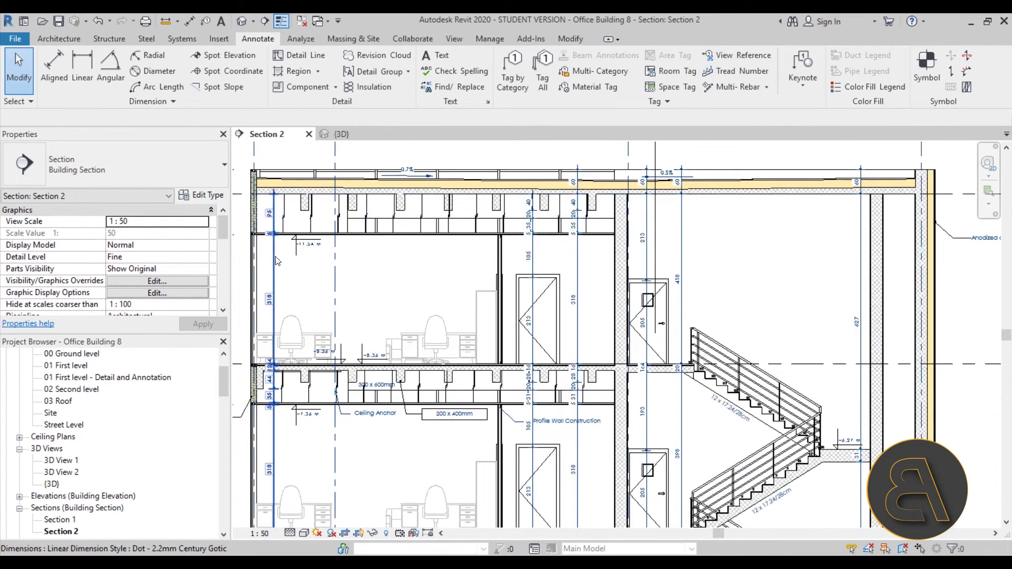
{"action": "middle_click_drag", "start_coordinate": [551, 343], "coordinate": [412, 365]}
{"action": "scroll", "coordinate": [400, 280], "scroll_direction": "up", "scroll_amount": 2}
{"action": "scroll", "coordinate": [437, 370], "scroll_direction": "up", "scroll_amount": 3}
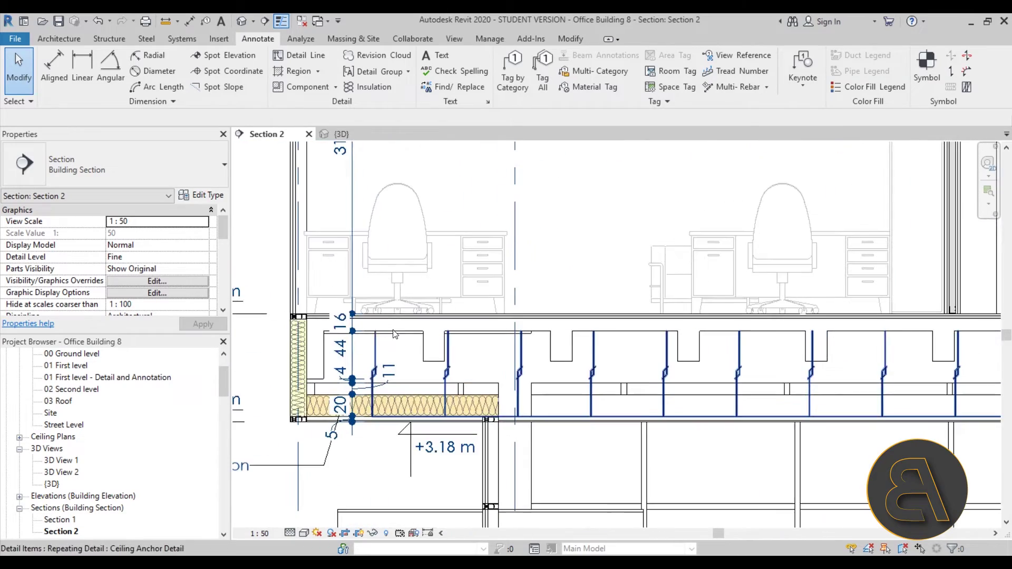
{"action": "middle_click_drag", "start_coordinate": [387, 285], "coordinate": [383, 262]}
Step: Center the whole building section with its top grid bubbles, then switch to the {3D} view
{"action": "scroll", "coordinate": [383, 262], "scroll_direction": "down", "scroll_amount": 6}
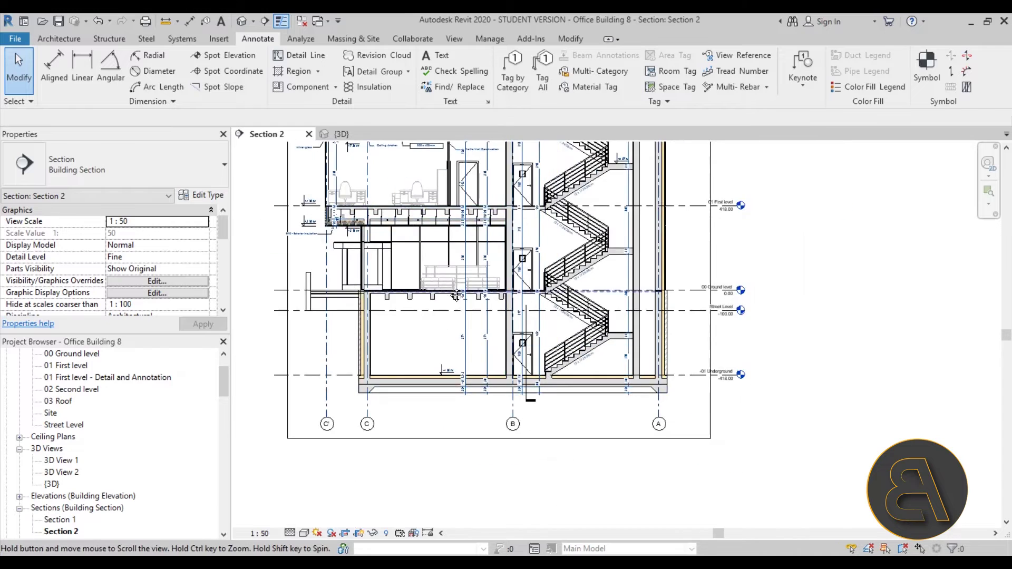
{"action": "middle_click_drag", "start_coordinate": [456, 295], "coordinate": [423, 404]}
{"action": "scroll", "coordinate": [438, 342], "scroll_direction": "down", "scroll_amount": 2}
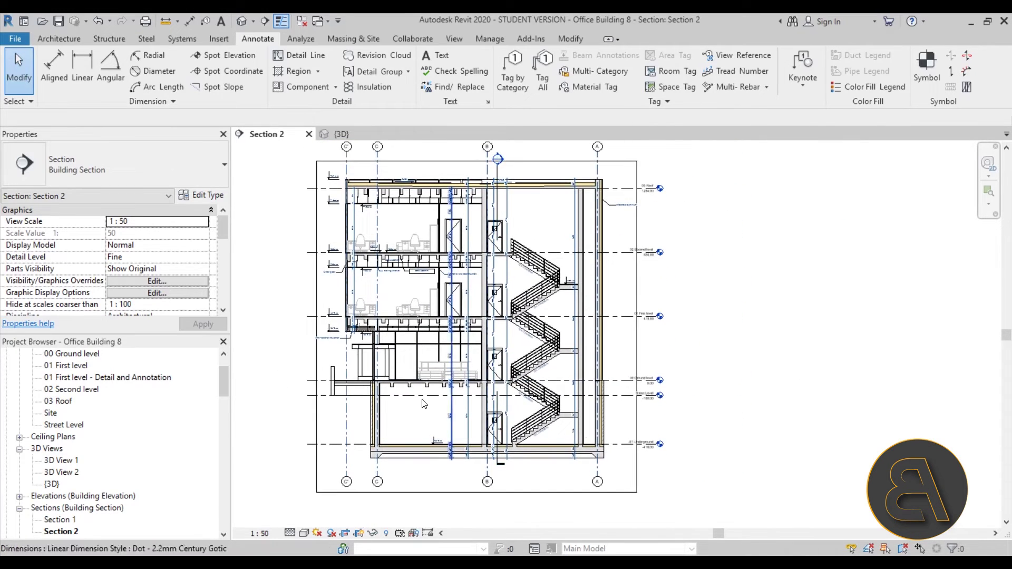
{"action": "scroll", "coordinate": [422, 404], "scroll_direction": "up", "scroll_amount": 2}
{"action": "scroll", "coordinate": [377, 381], "scroll_direction": "down", "scroll_amount": 2}
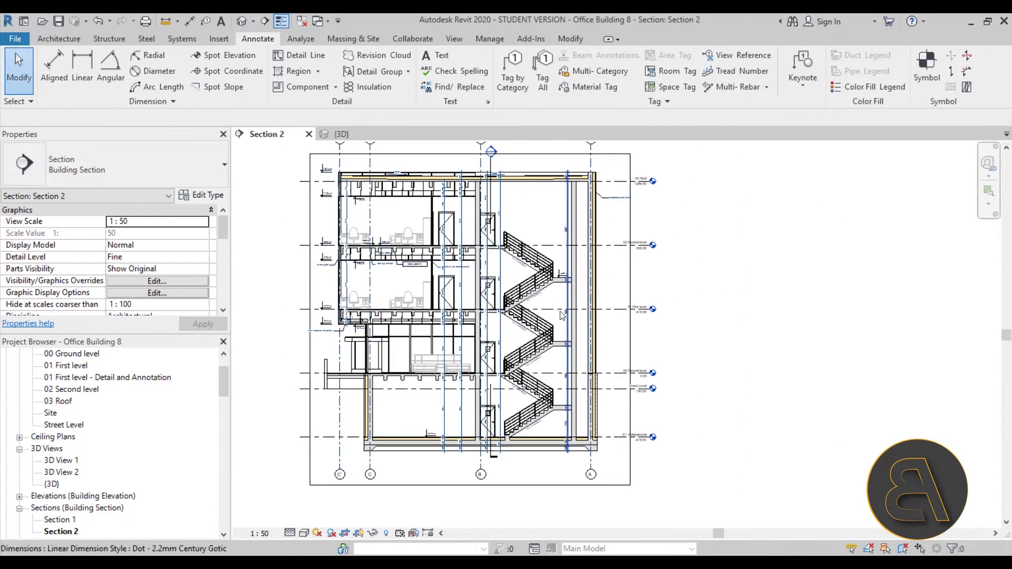
{"action": "middle_click_drag", "start_coordinate": [562, 315], "coordinate": [546, 331]}
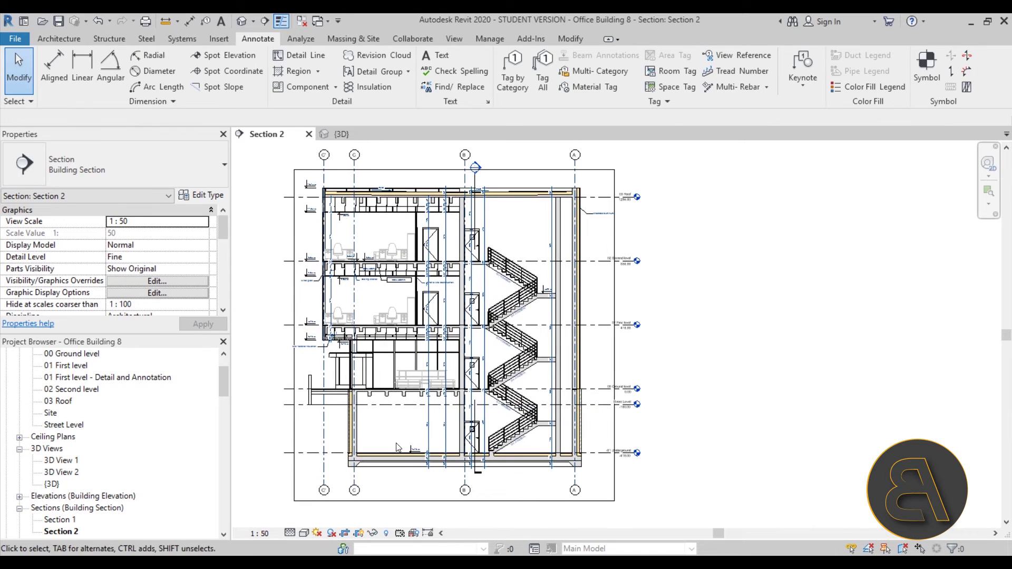
{"action": "scroll", "coordinate": [298, 404], "scroll_direction": "up", "scroll_amount": 10}
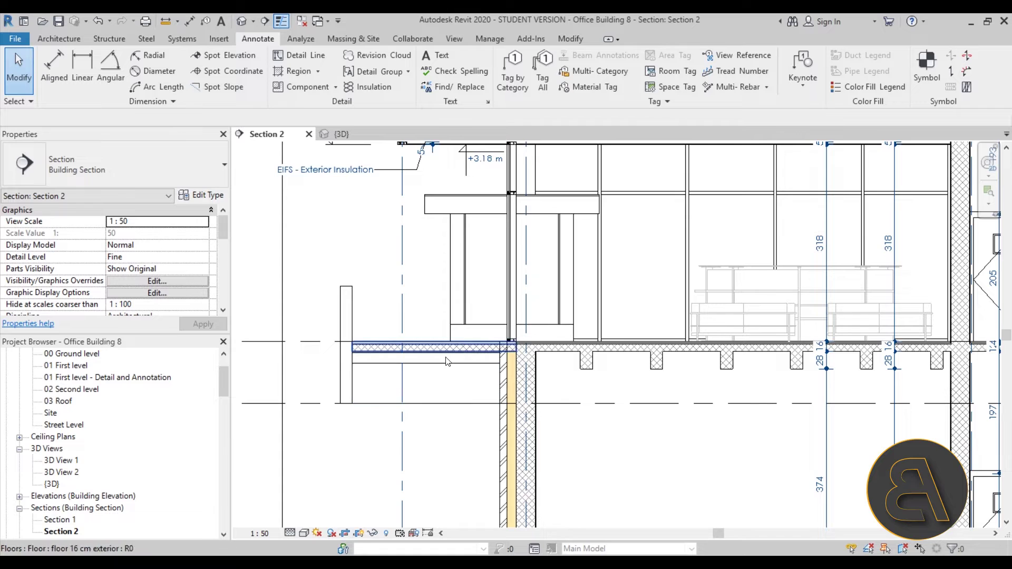
{"action": "scroll", "coordinate": [406, 370], "scroll_direction": "down", "scroll_amount": 12}
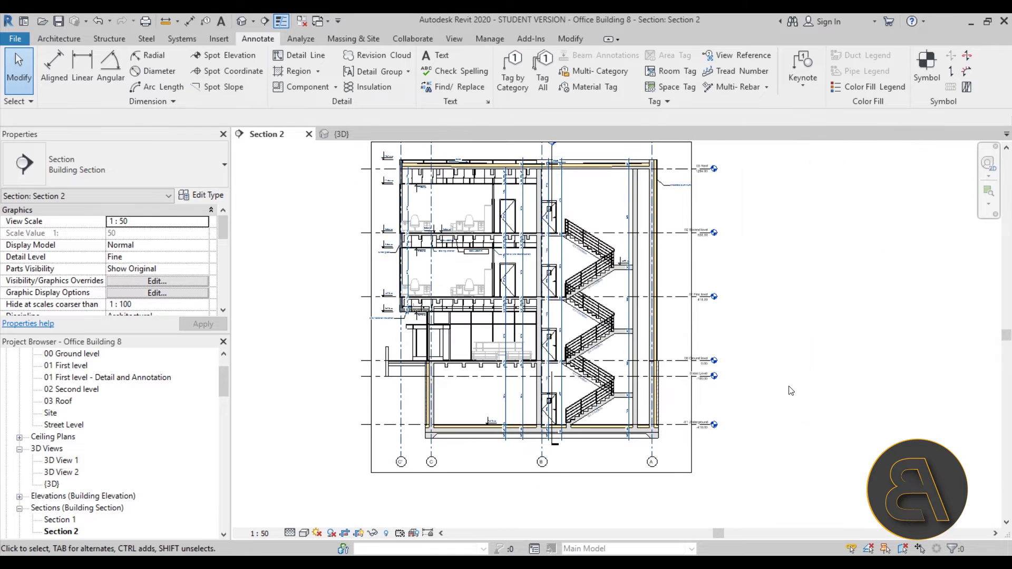
{"action": "left_click", "coordinate": [341, 134]}
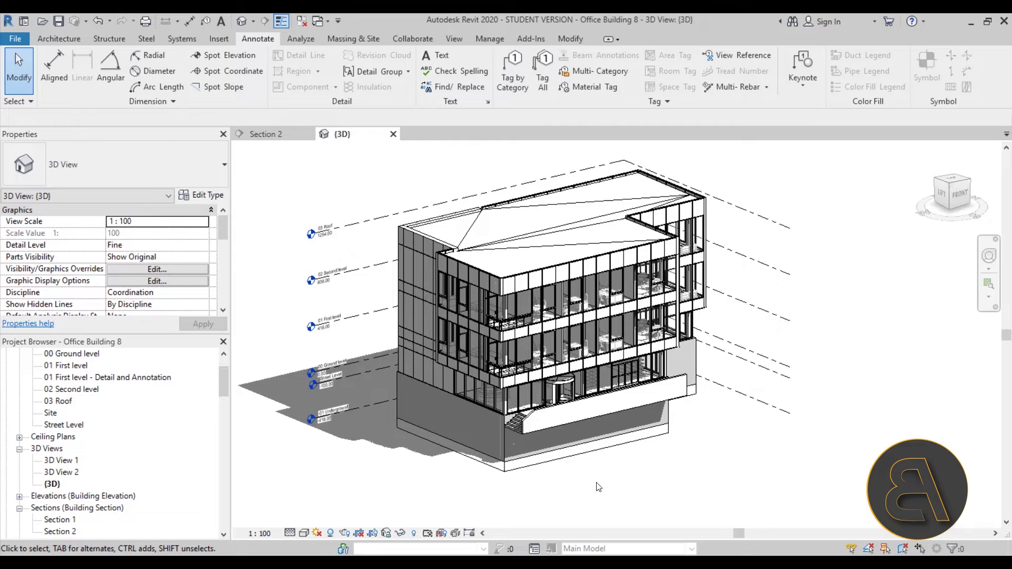
{"action": "middle_click_drag", "start_coordinate": [599, 486], "coordinate": [526, 469], "text": "shift"}
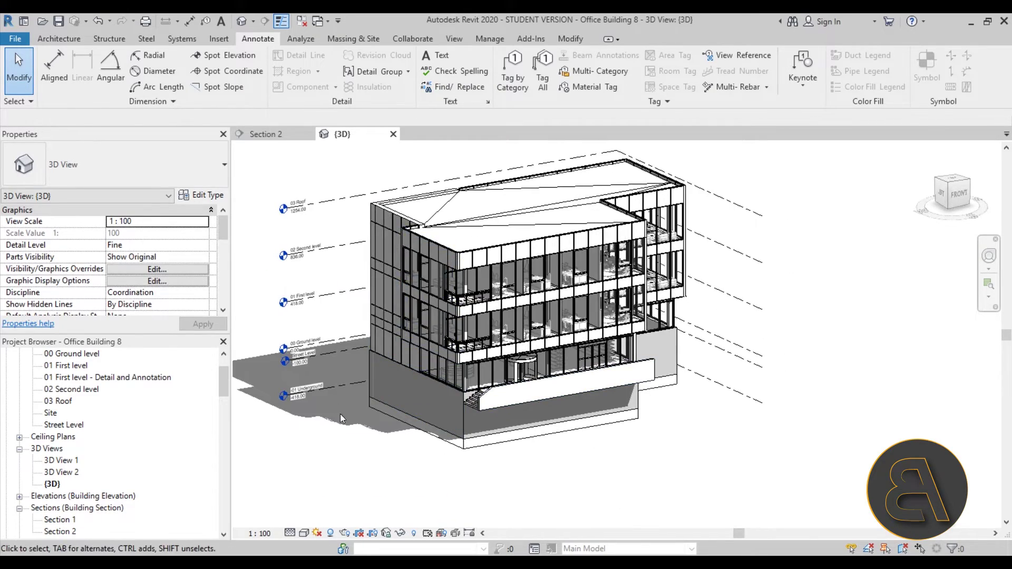
{"action": "middle_click_drag", "start_coordinate": [712, 455], "coordinate": [633, 400]}
{"action": "scroll", "coordinate": [615, 383], "scroll_direction": "up", "scroll_amount": 3}
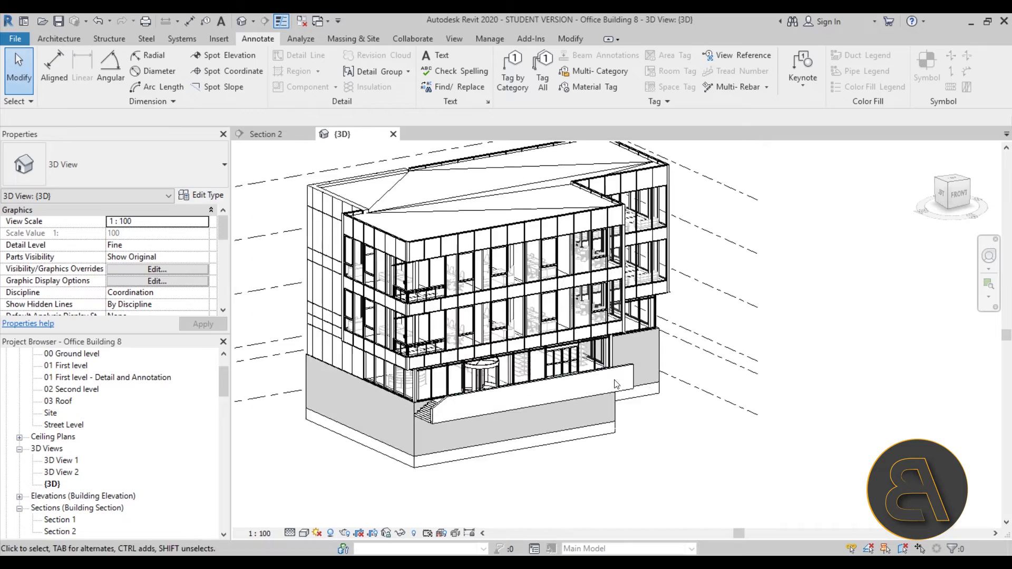
{"action": "scroll", "coordinate": [615, 384], "scroll_direction": "down", "scroll_amount": 3}
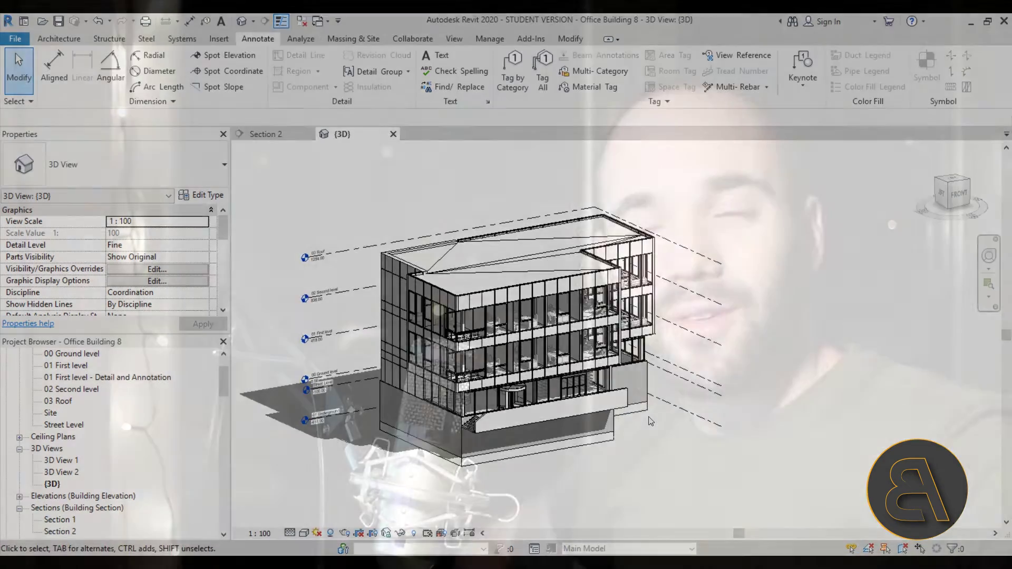